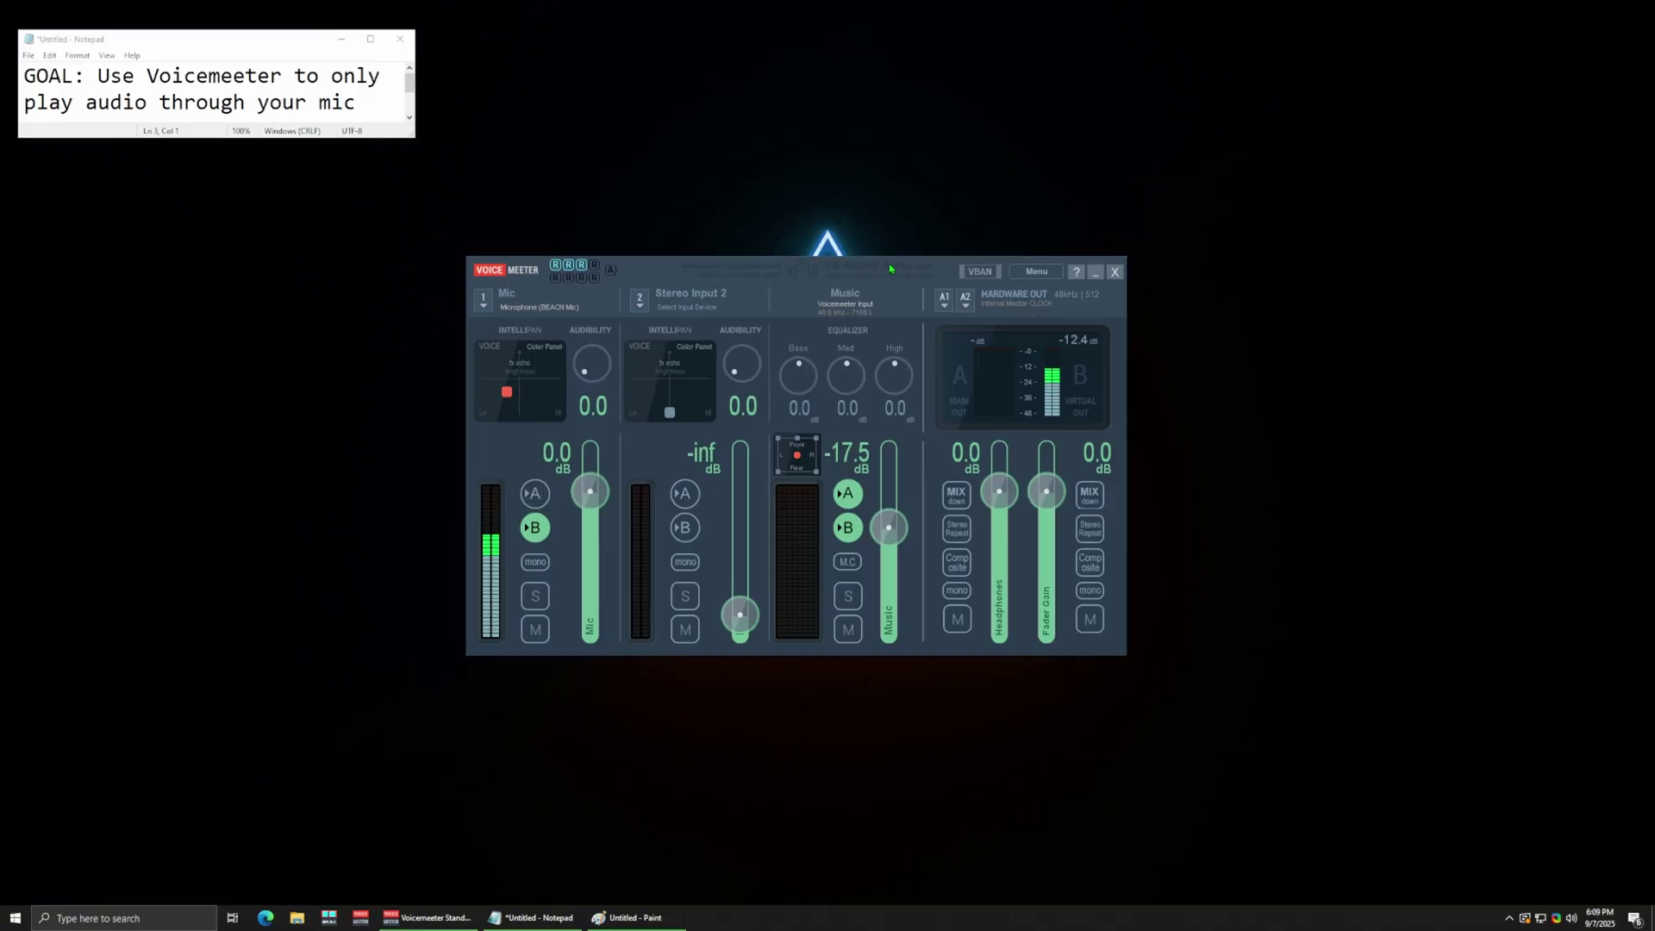
# Check the Mic strip's input device list and keep its label as 'Mic'
pyautogui.moveTo(866, 276); pyautogui.dragTo(883, 276)
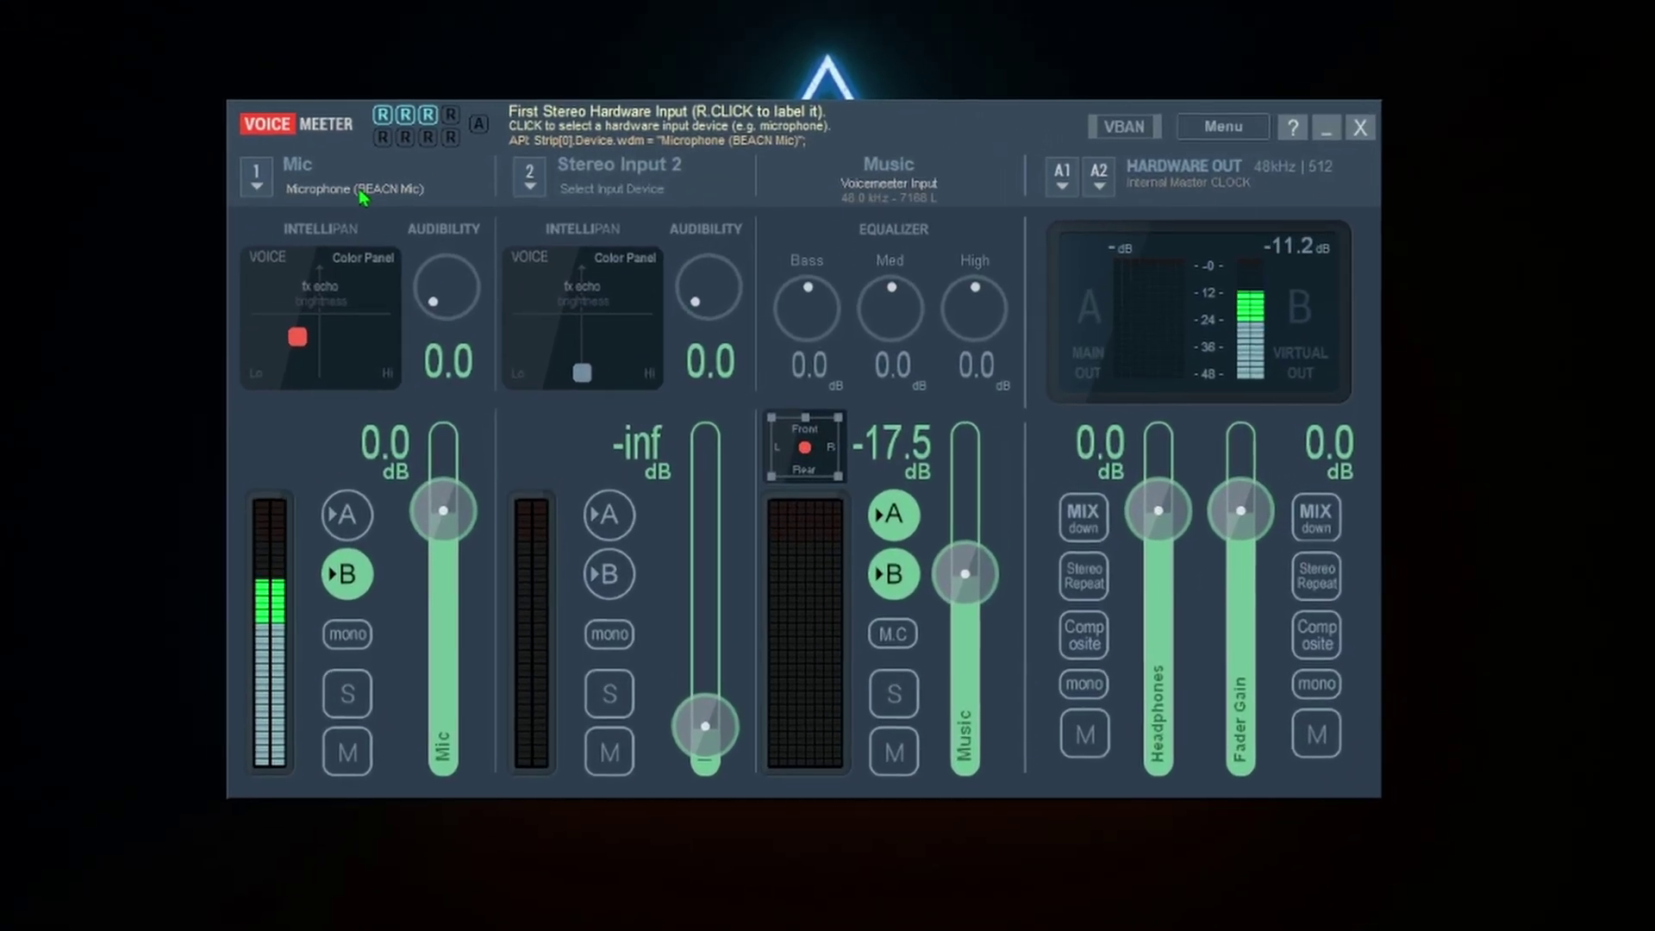
pyautogui.click(538, 295)
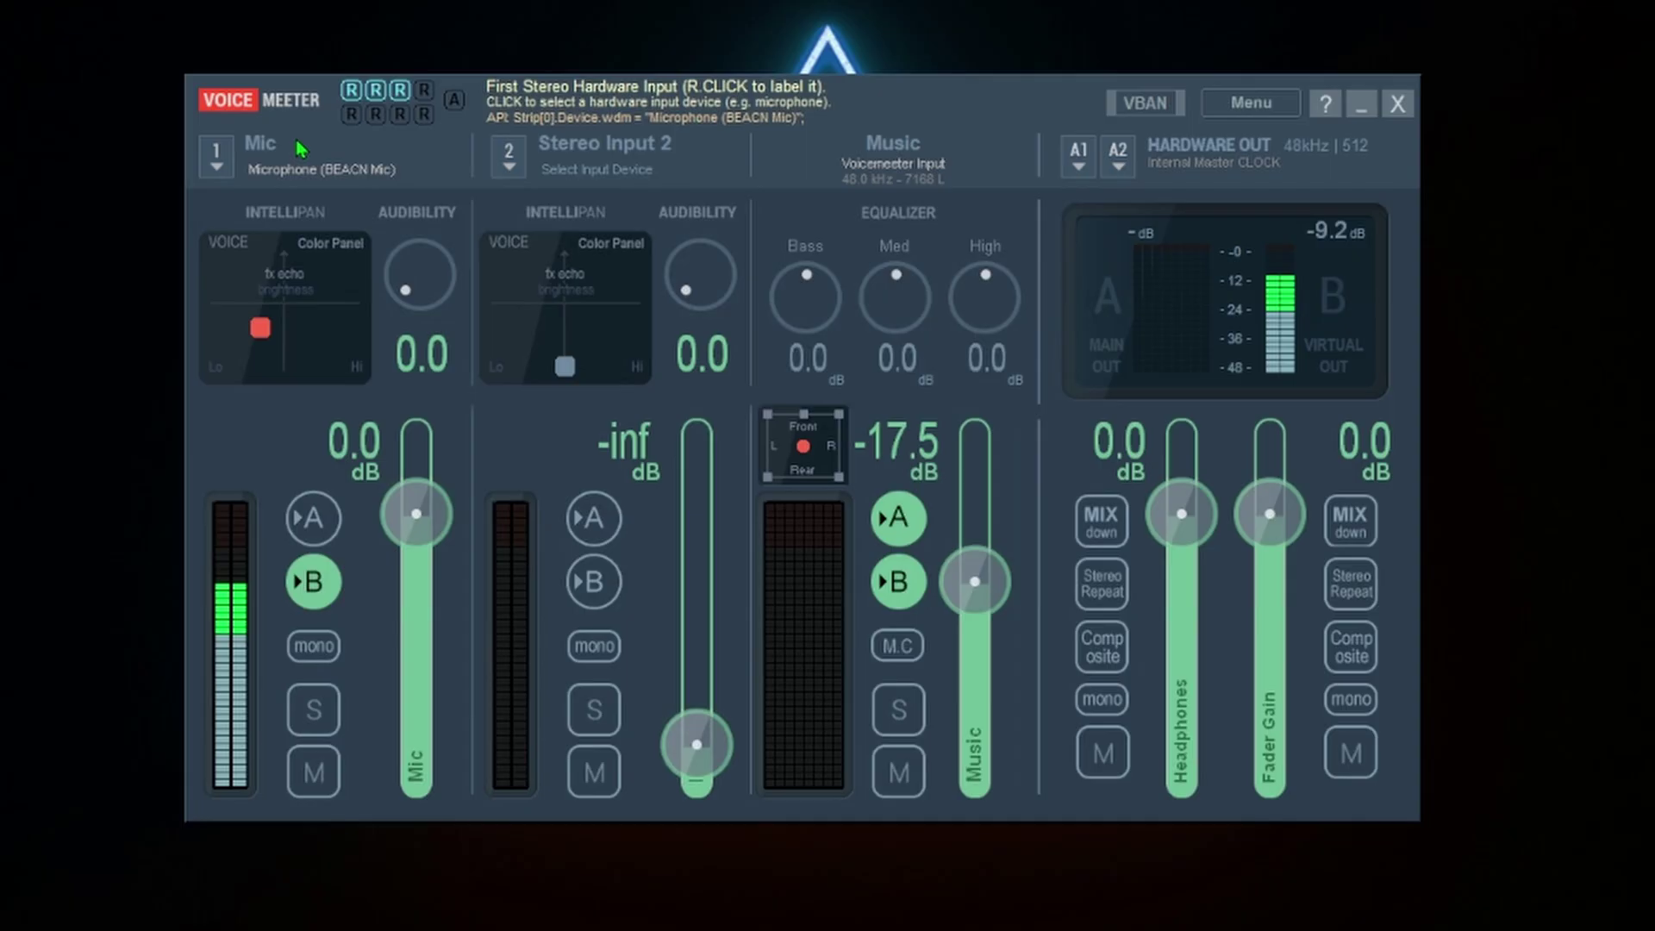
pyautogui.rightClick(303, 145)
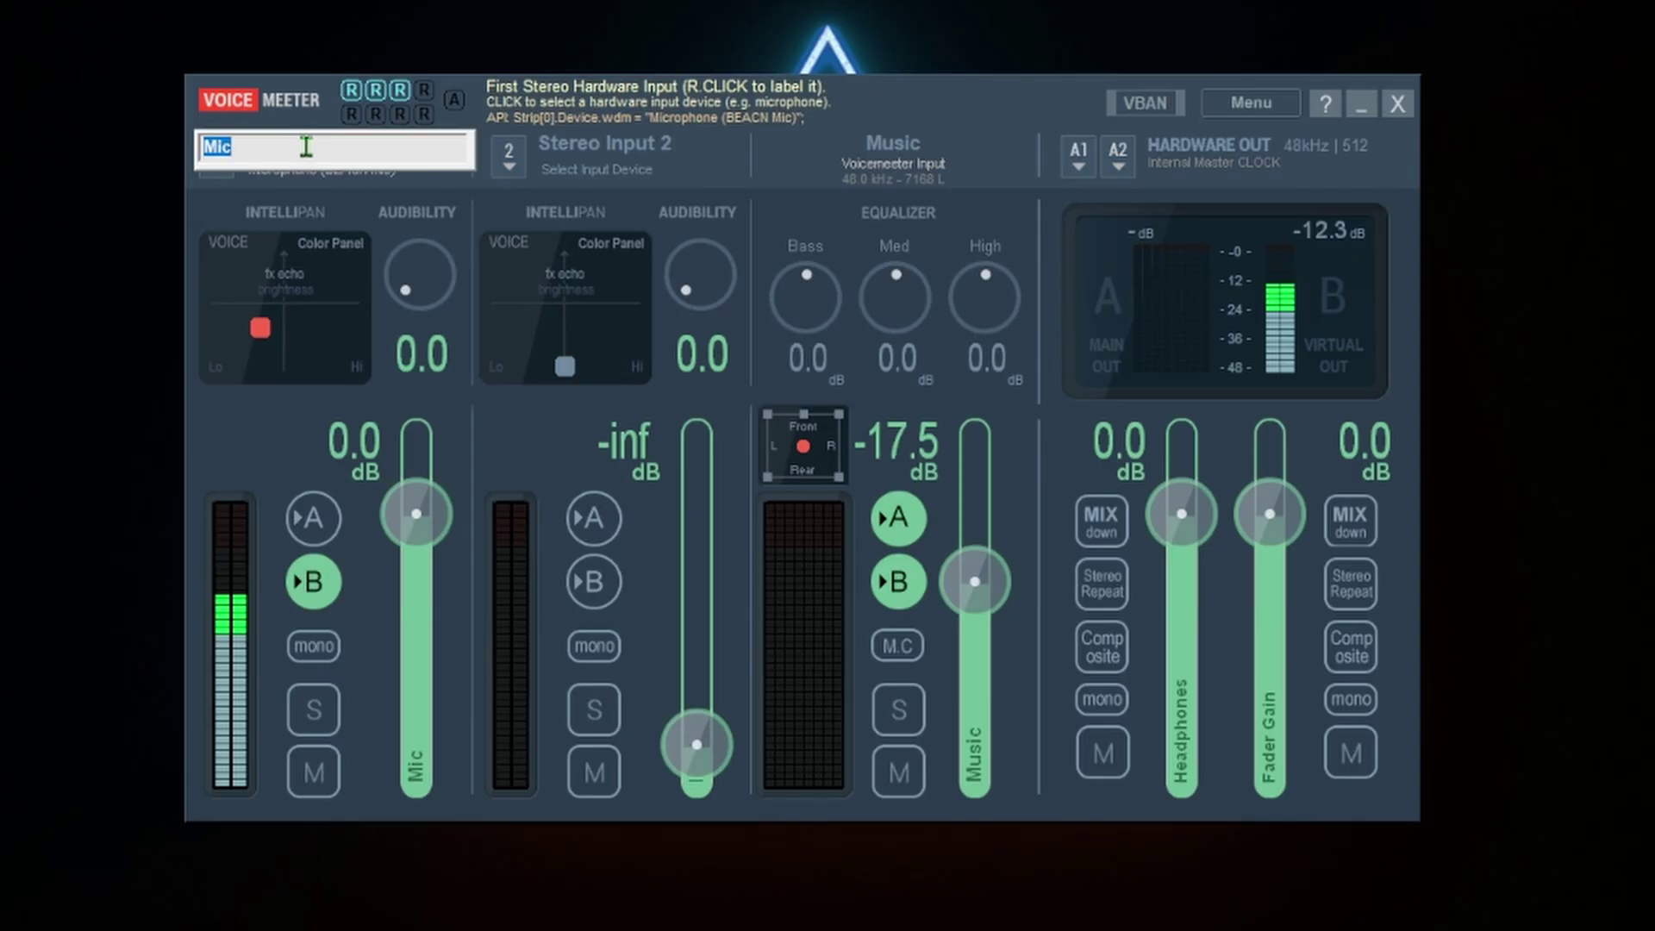
pyautogui.press('Return')
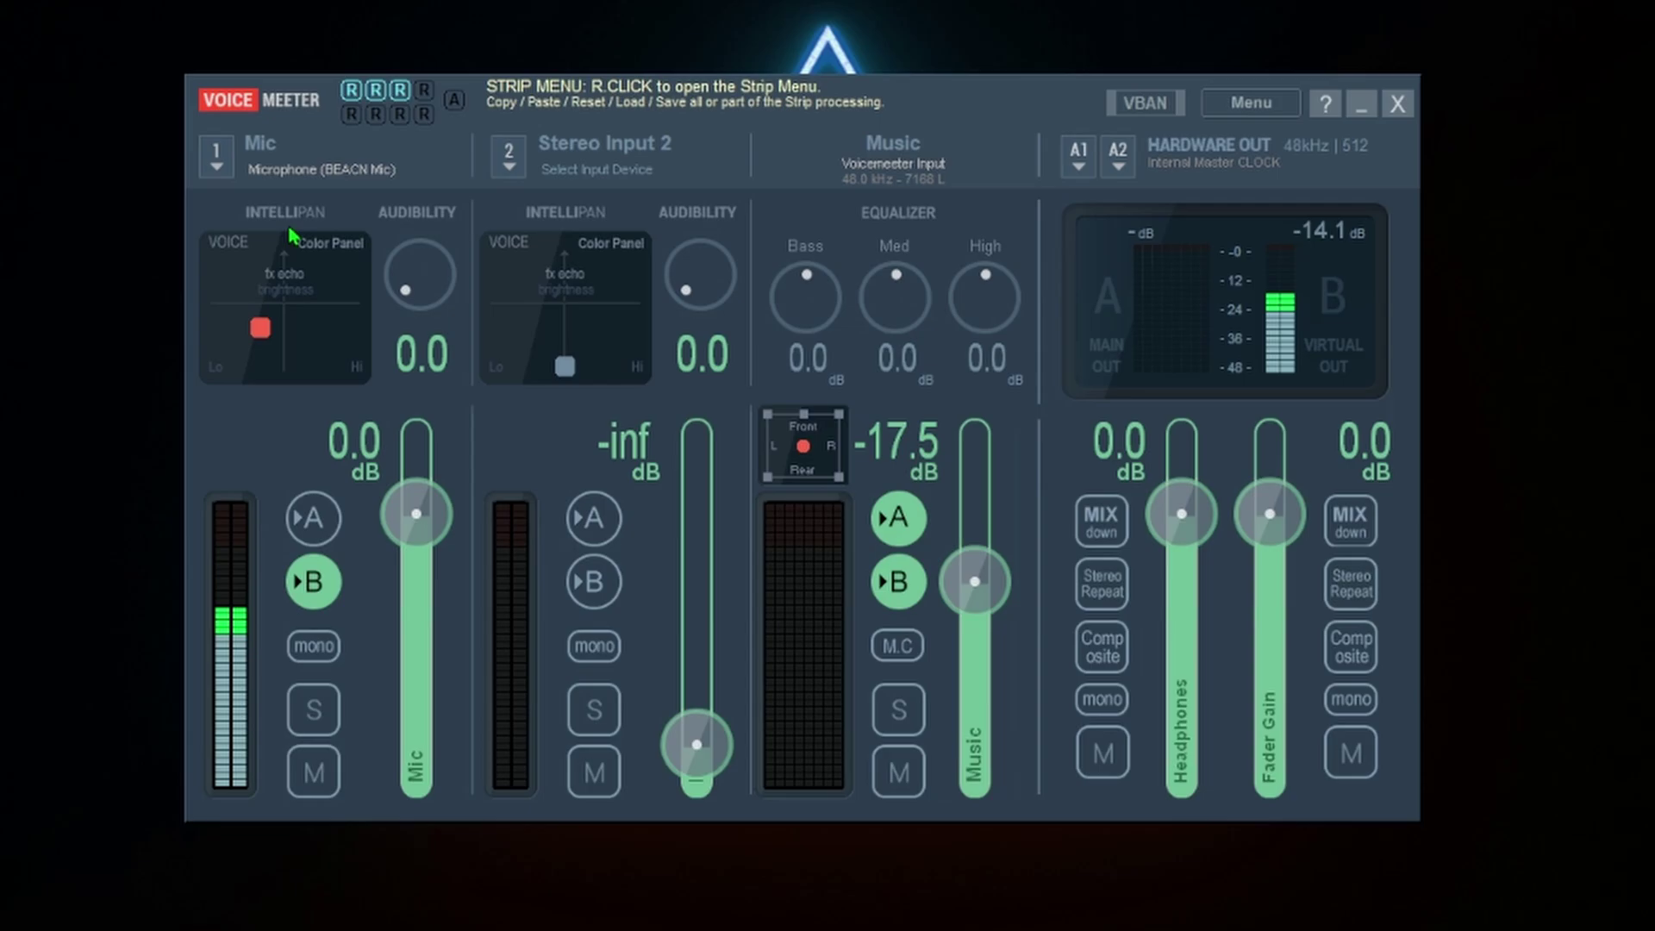
# Assign Headphones (FiiO K11) under MME to A1, leaving the Mic off the A bus
pyautogui.click(1083, 155)
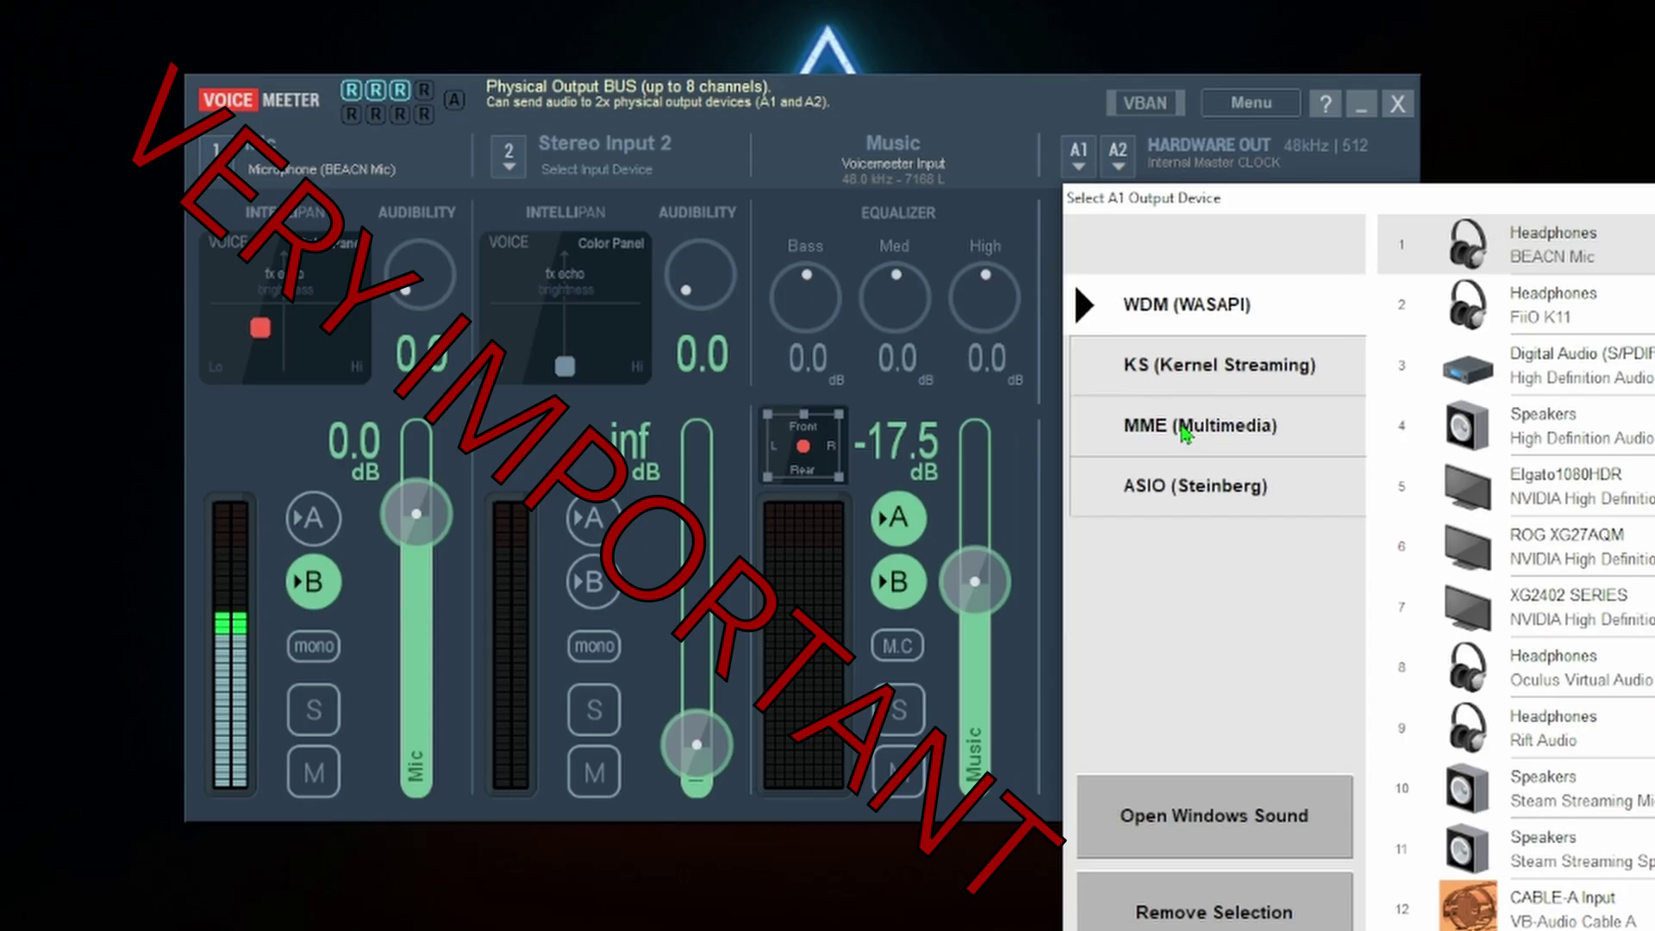
pyautogui.click(1185, 431)
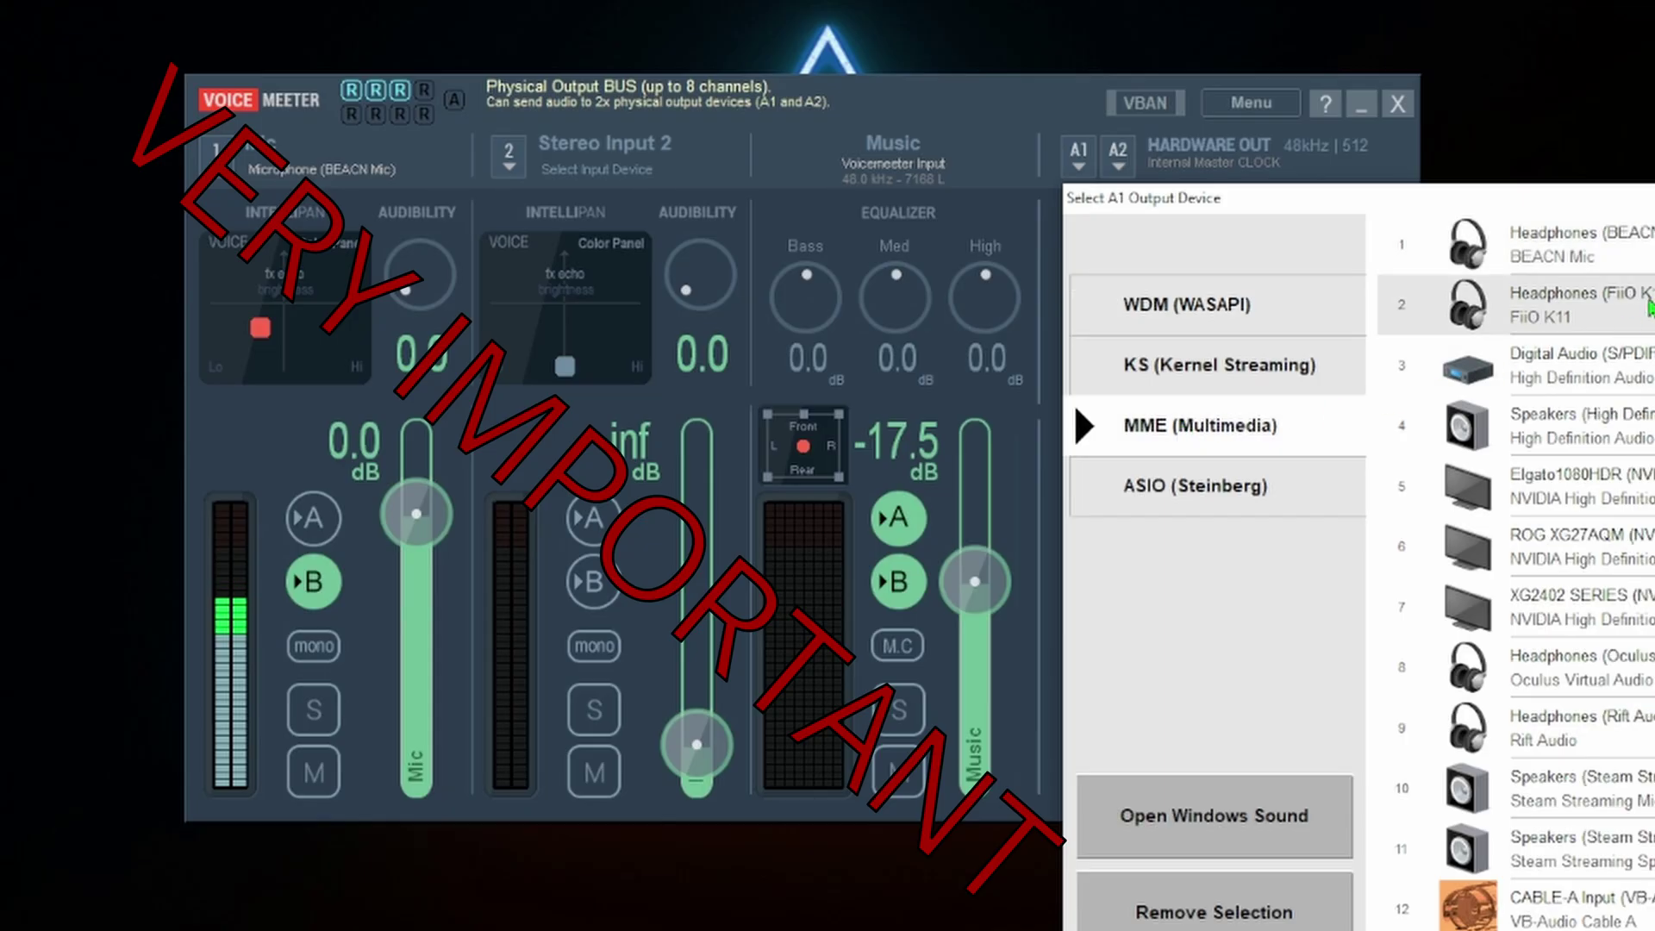
pyautogui.click(1624, 312)
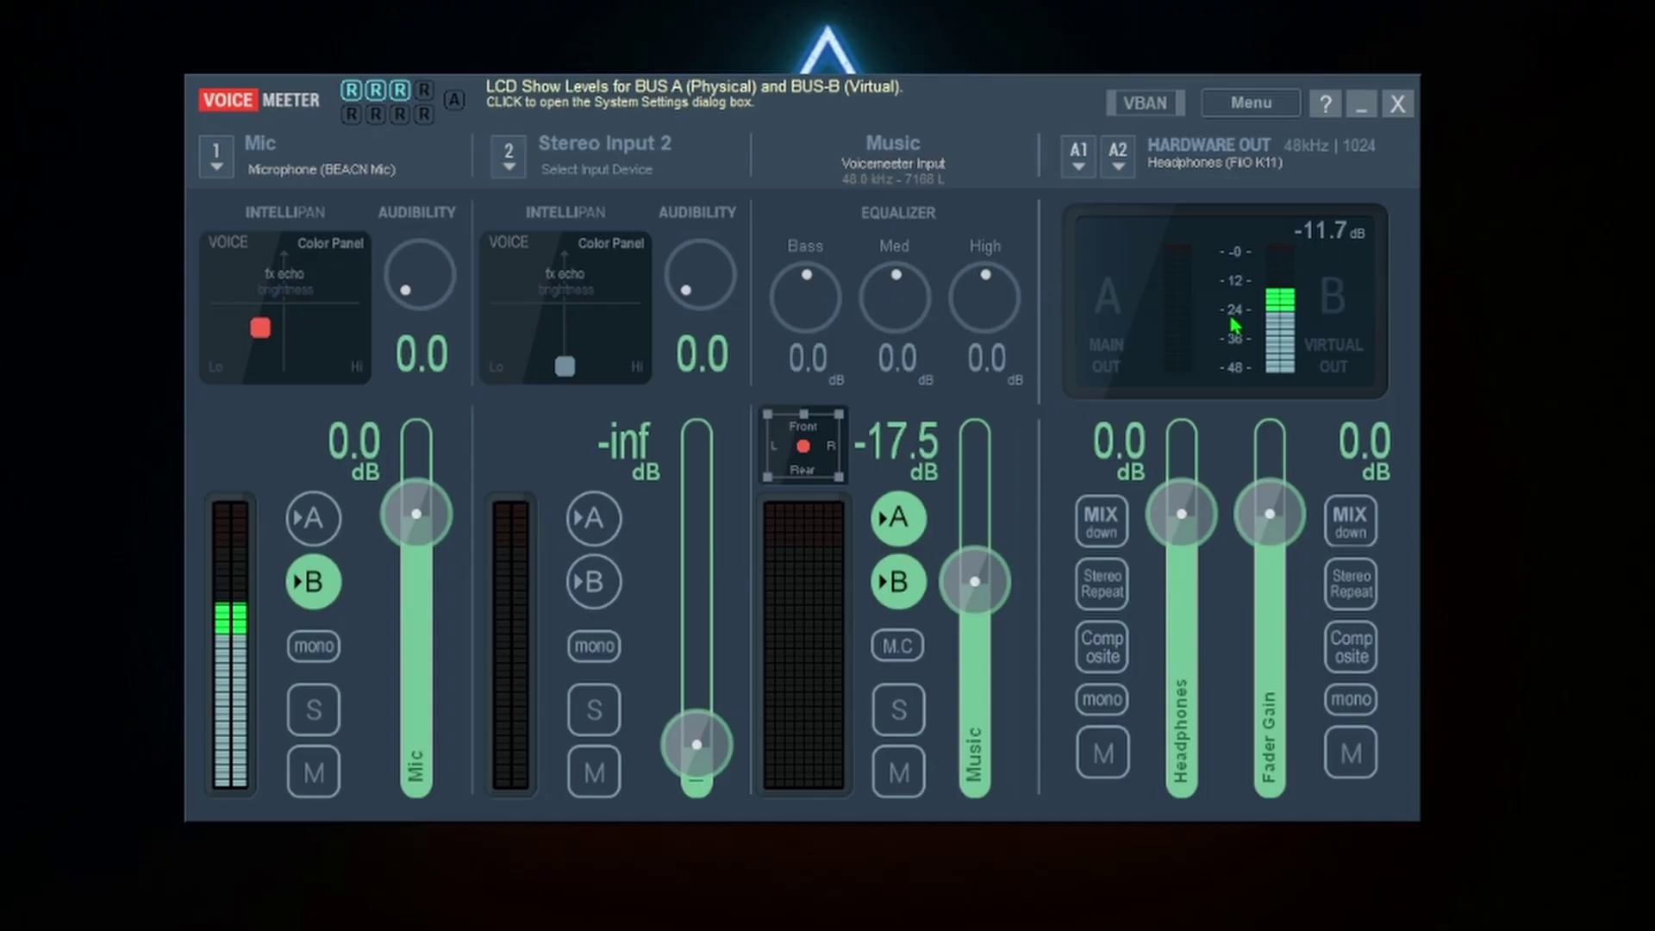
pyautogui.click(309, 512)
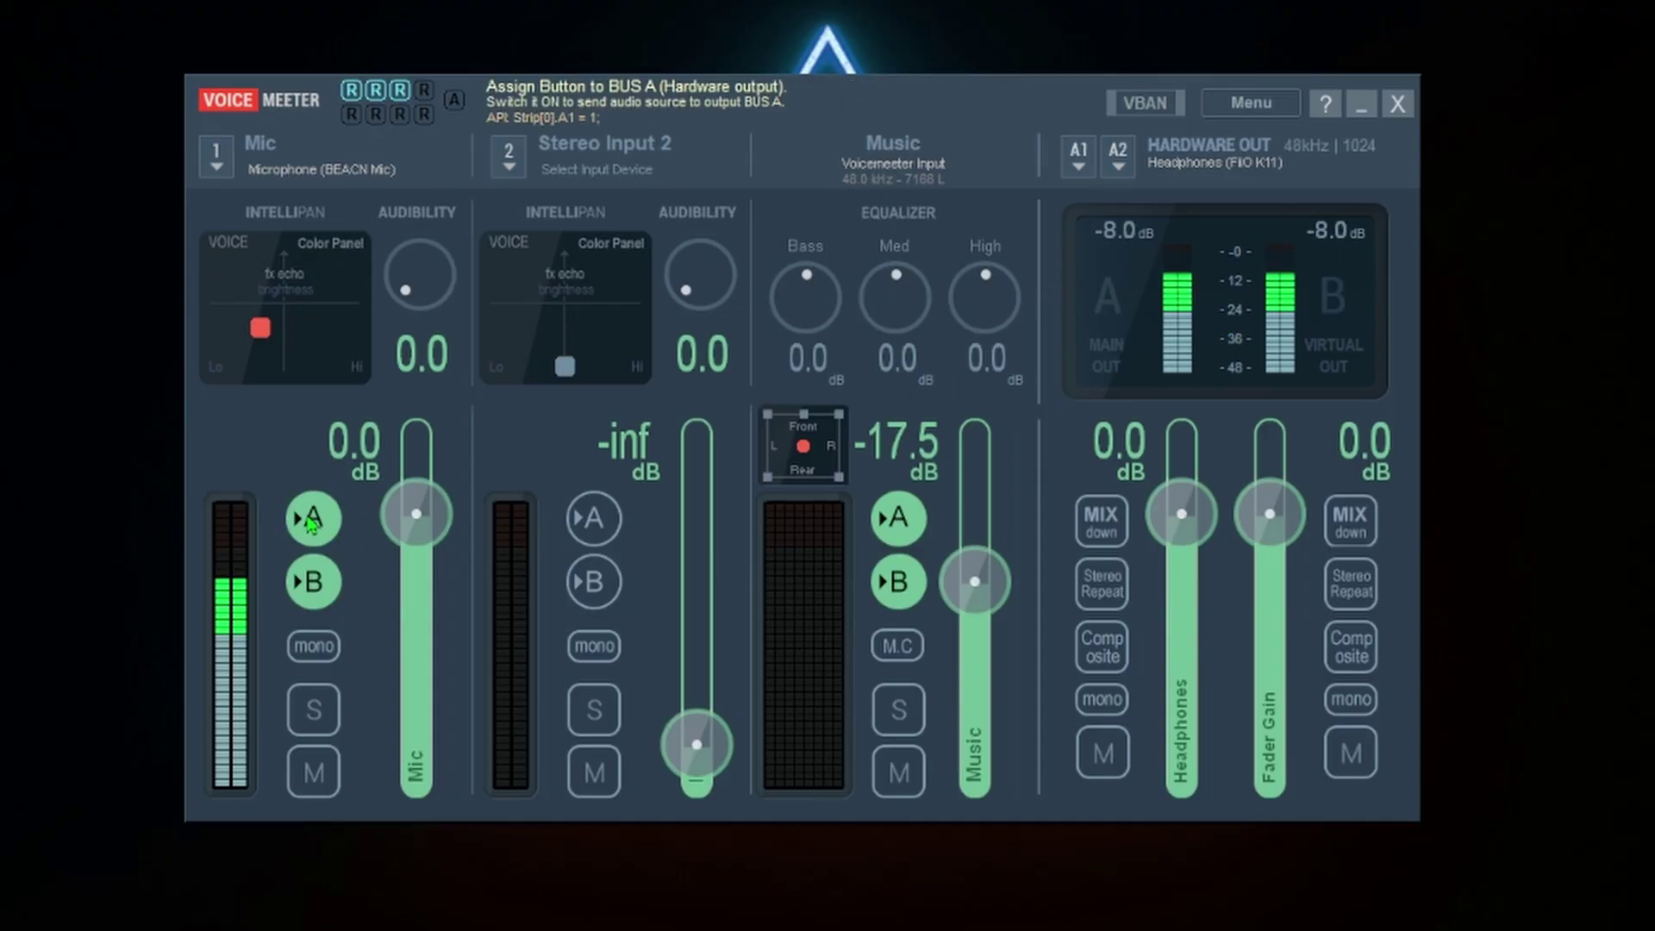
pyautogui.click(303, 514)
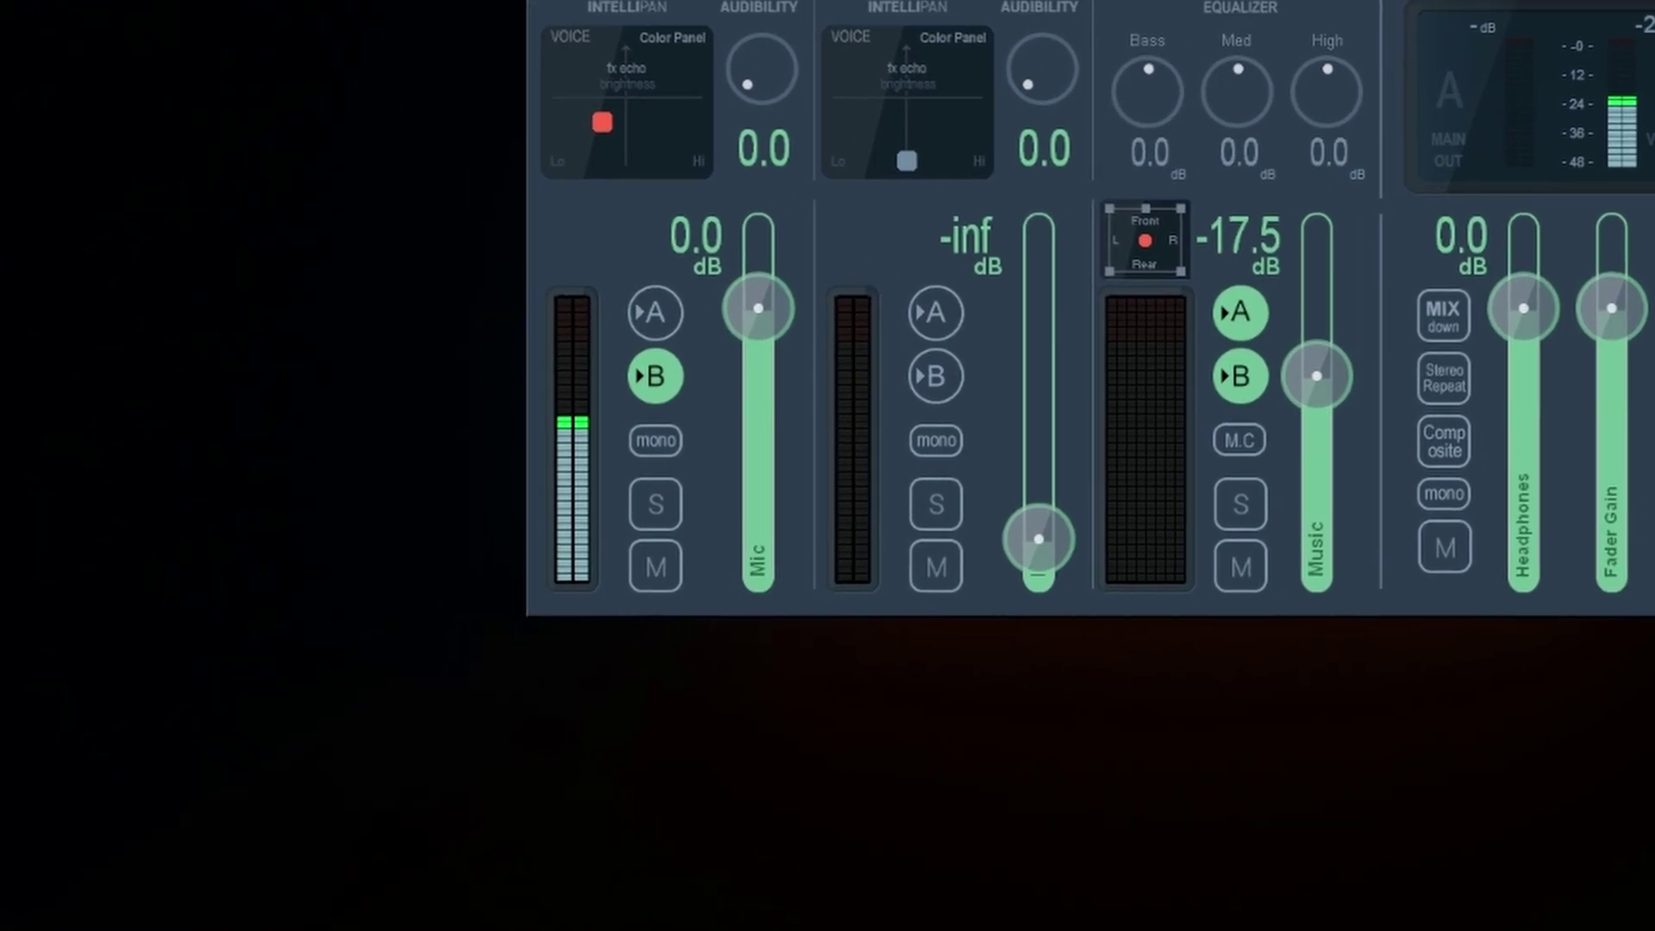
# Open Sound mixer options via a 'mixer' search, with Voicemeeter's Music strip visible alongside
pyautogui.click(171, 912)
pyautogui.write('mixer')
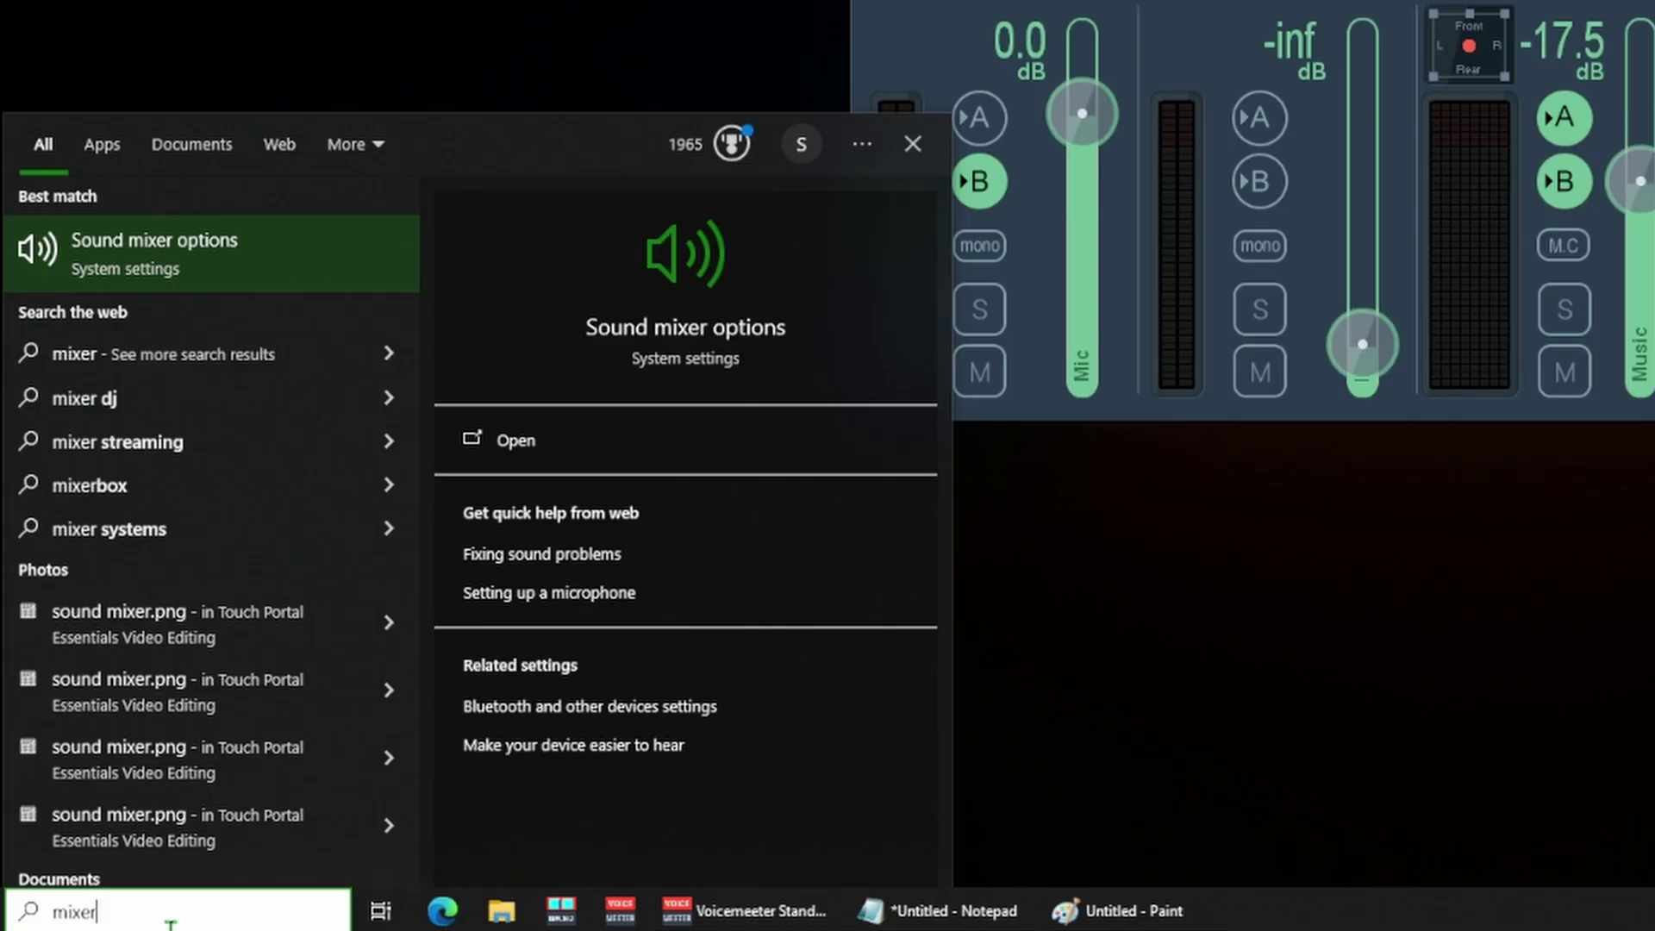
pyautogui.press('Return')
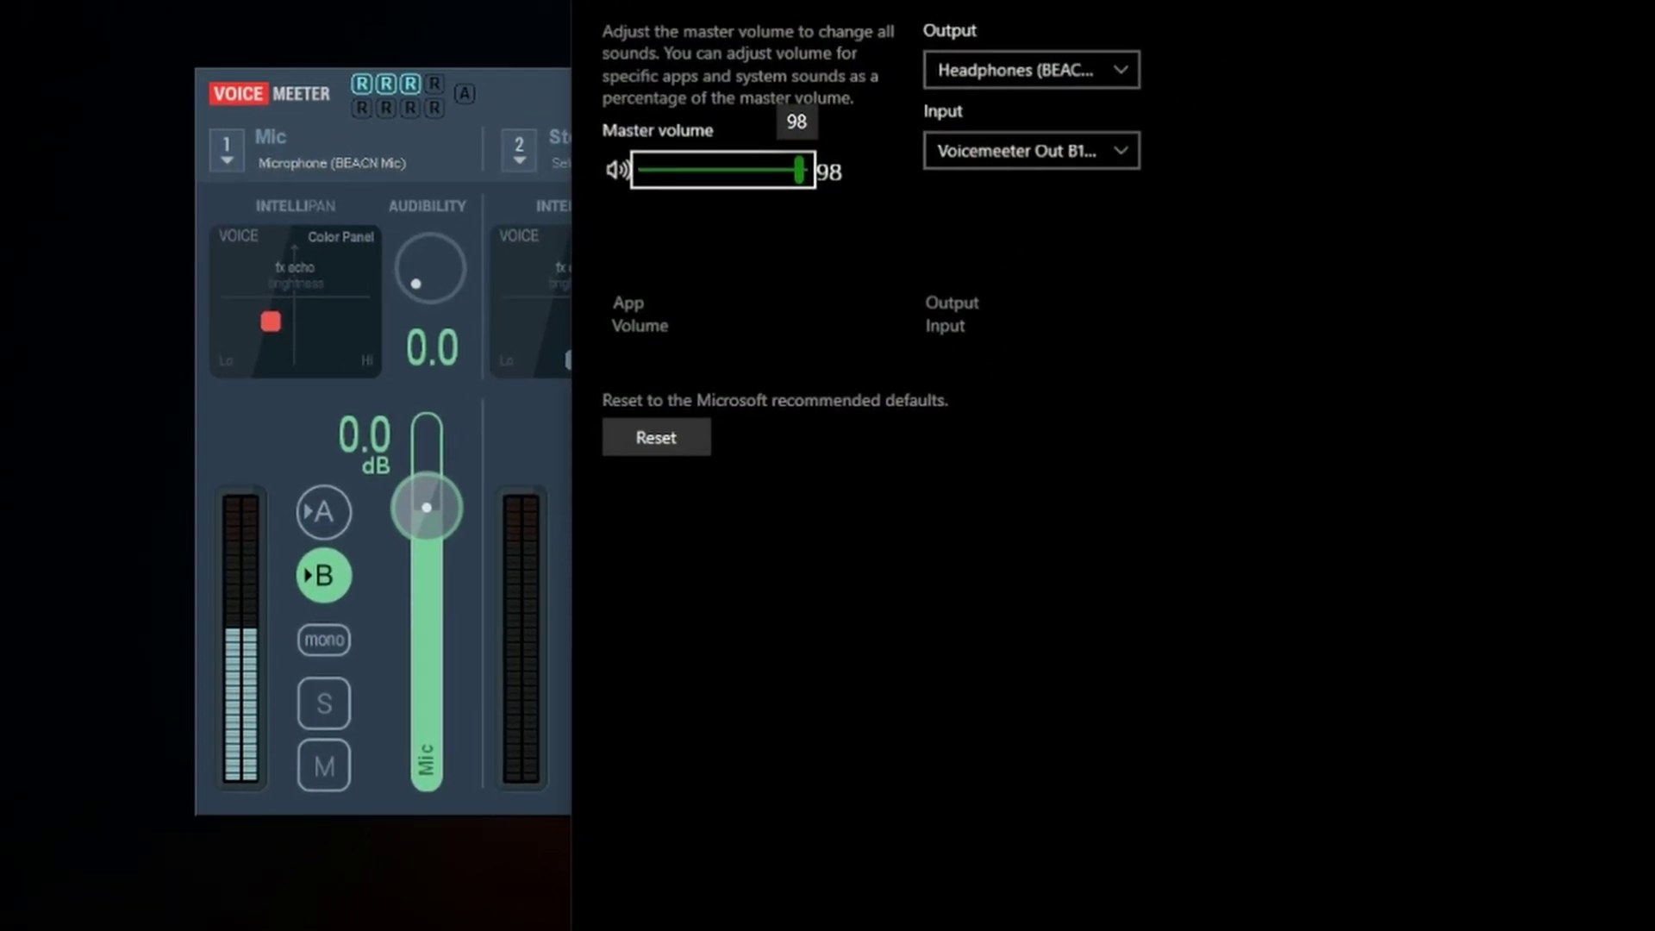
pyautogui.scroll(-5, 1300, 561)
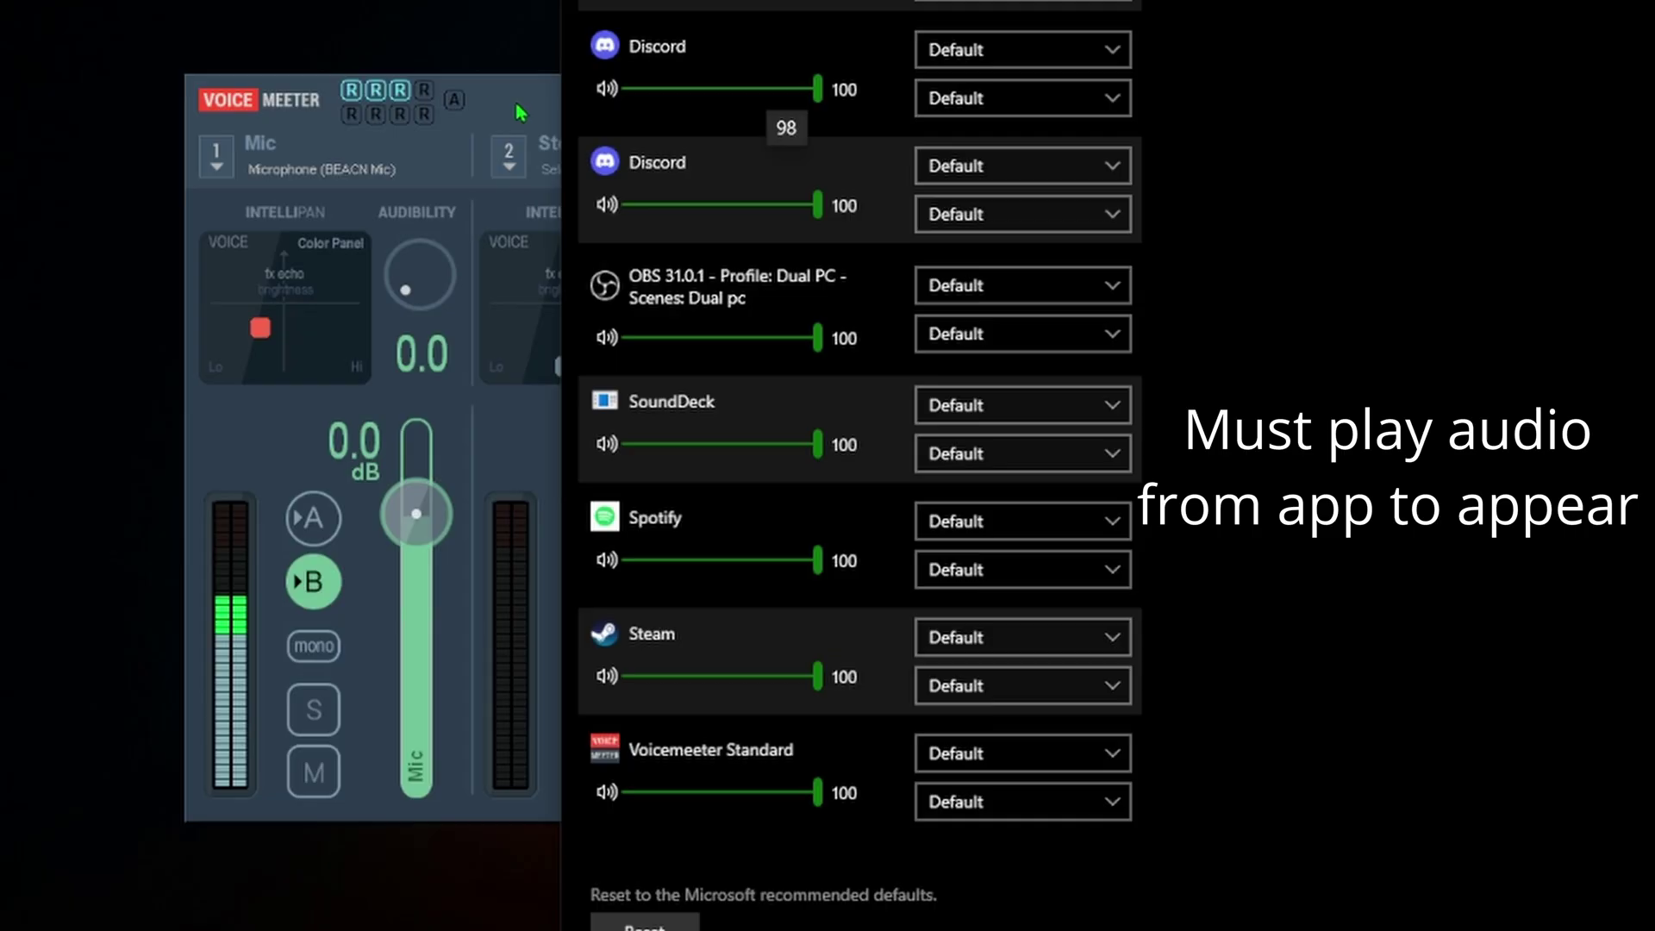
pyautogui.moveTo(514, 101); pyautogui.dragTo(265, 190)
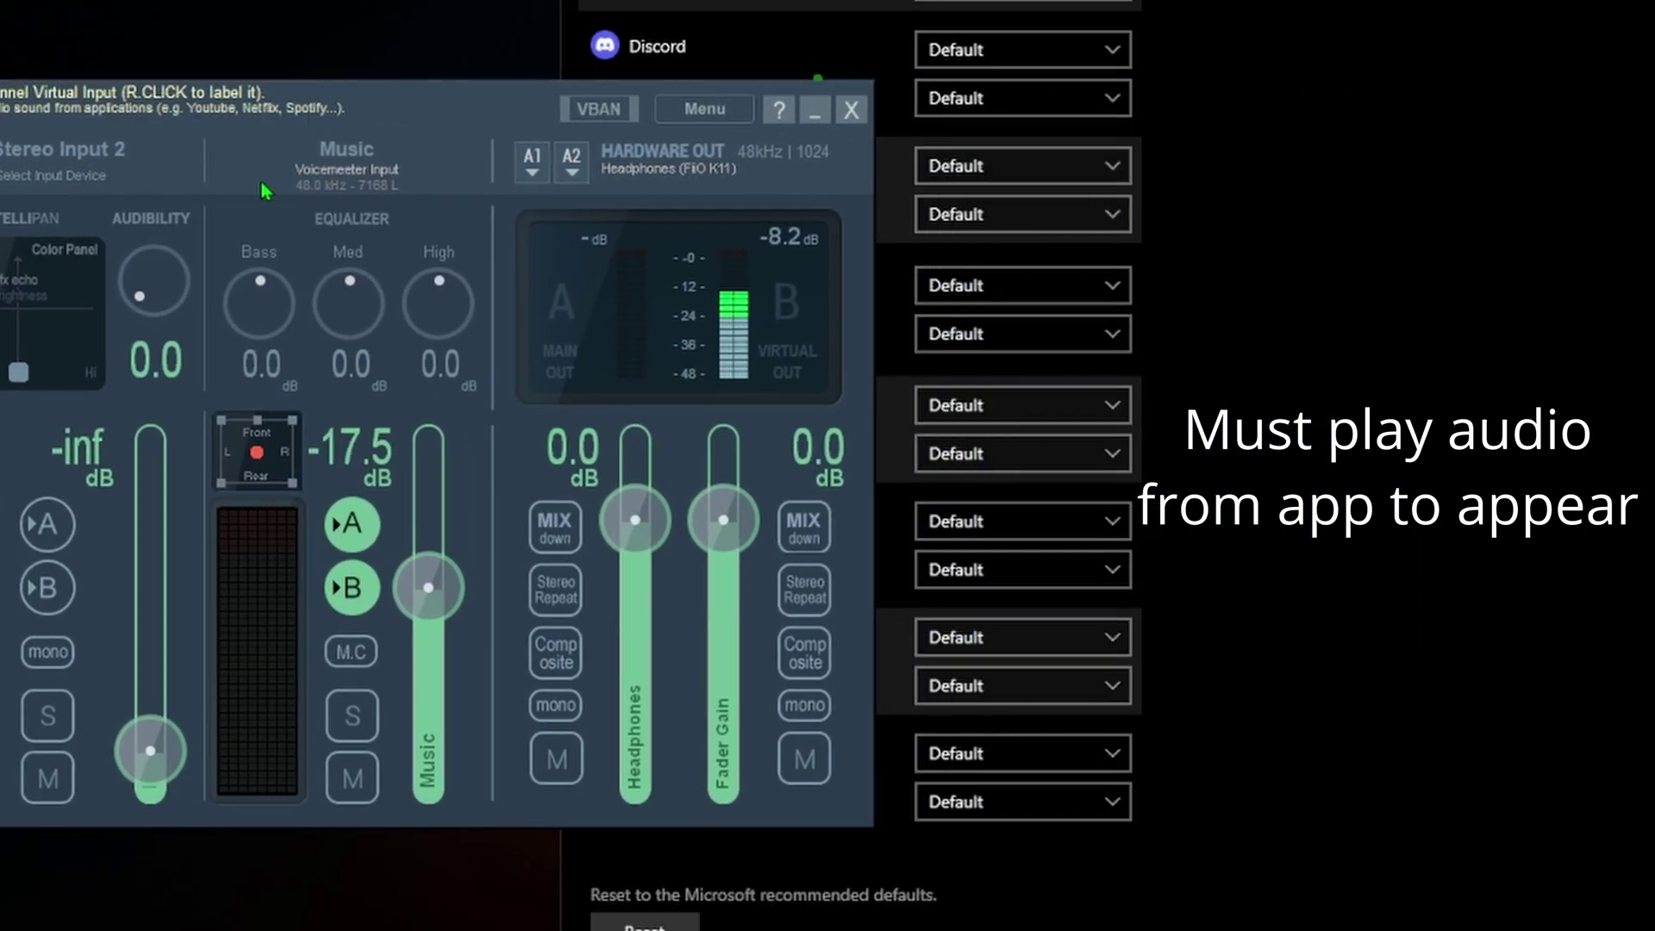
pyautogui.click(887, 573)
# Set Spotify's output device to Voicemeeter Input (VB-Audio Voicemeeter VAIO)
pyautogui.click(1004, 521)
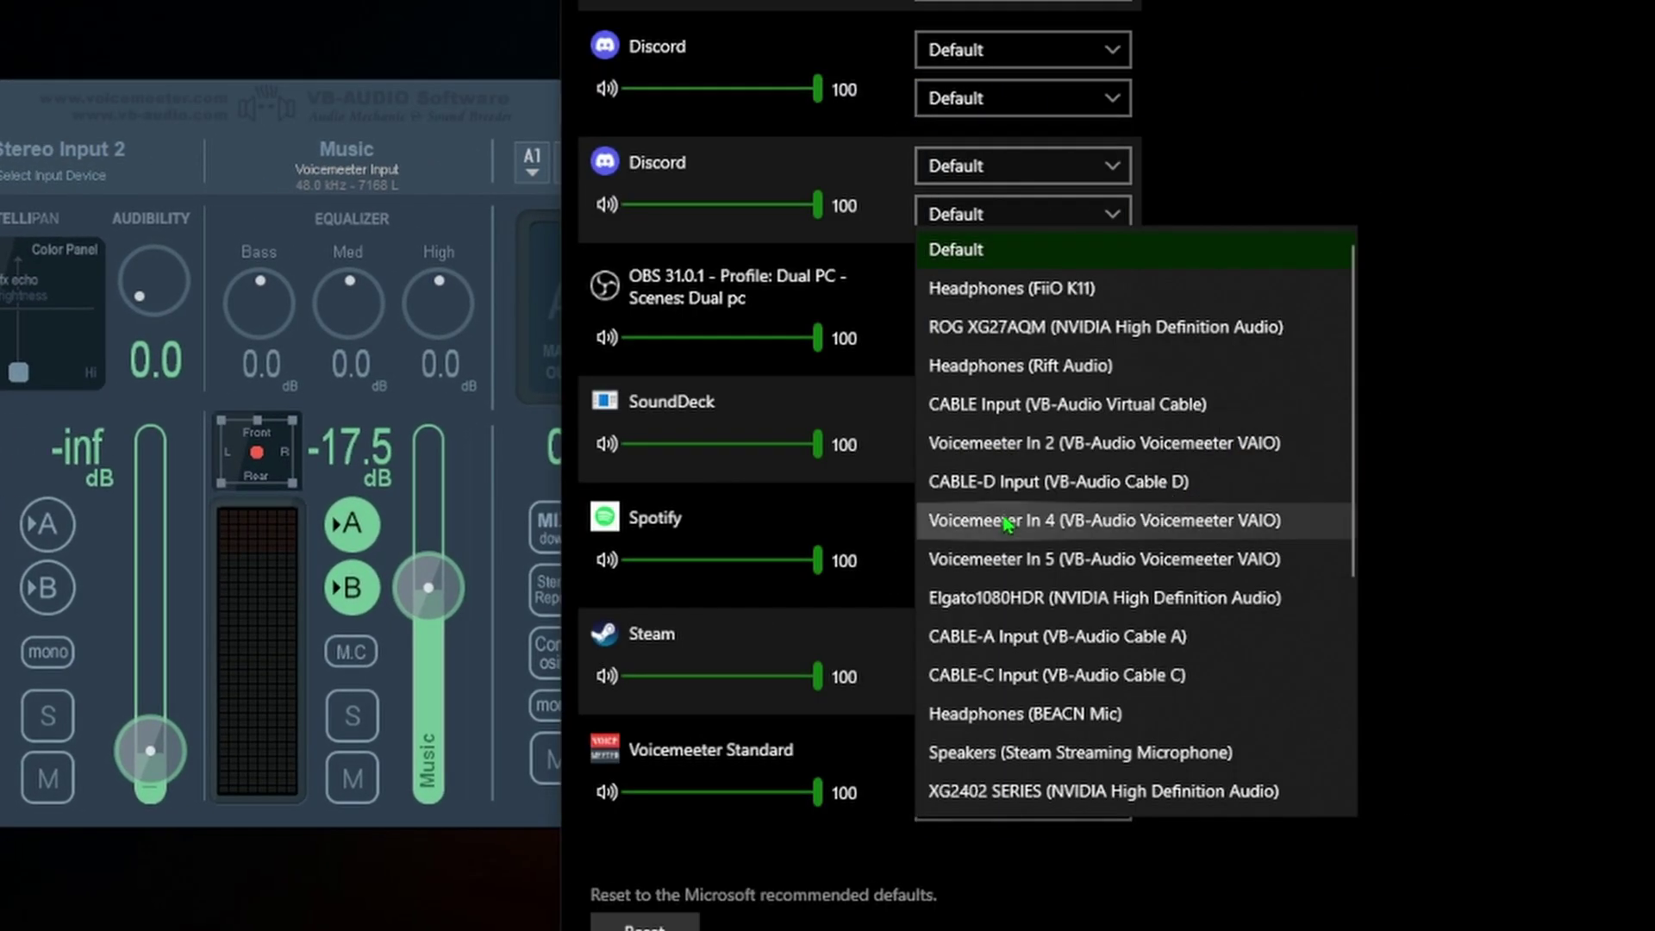
pyautogui.scroll(-4, 1181, 638)
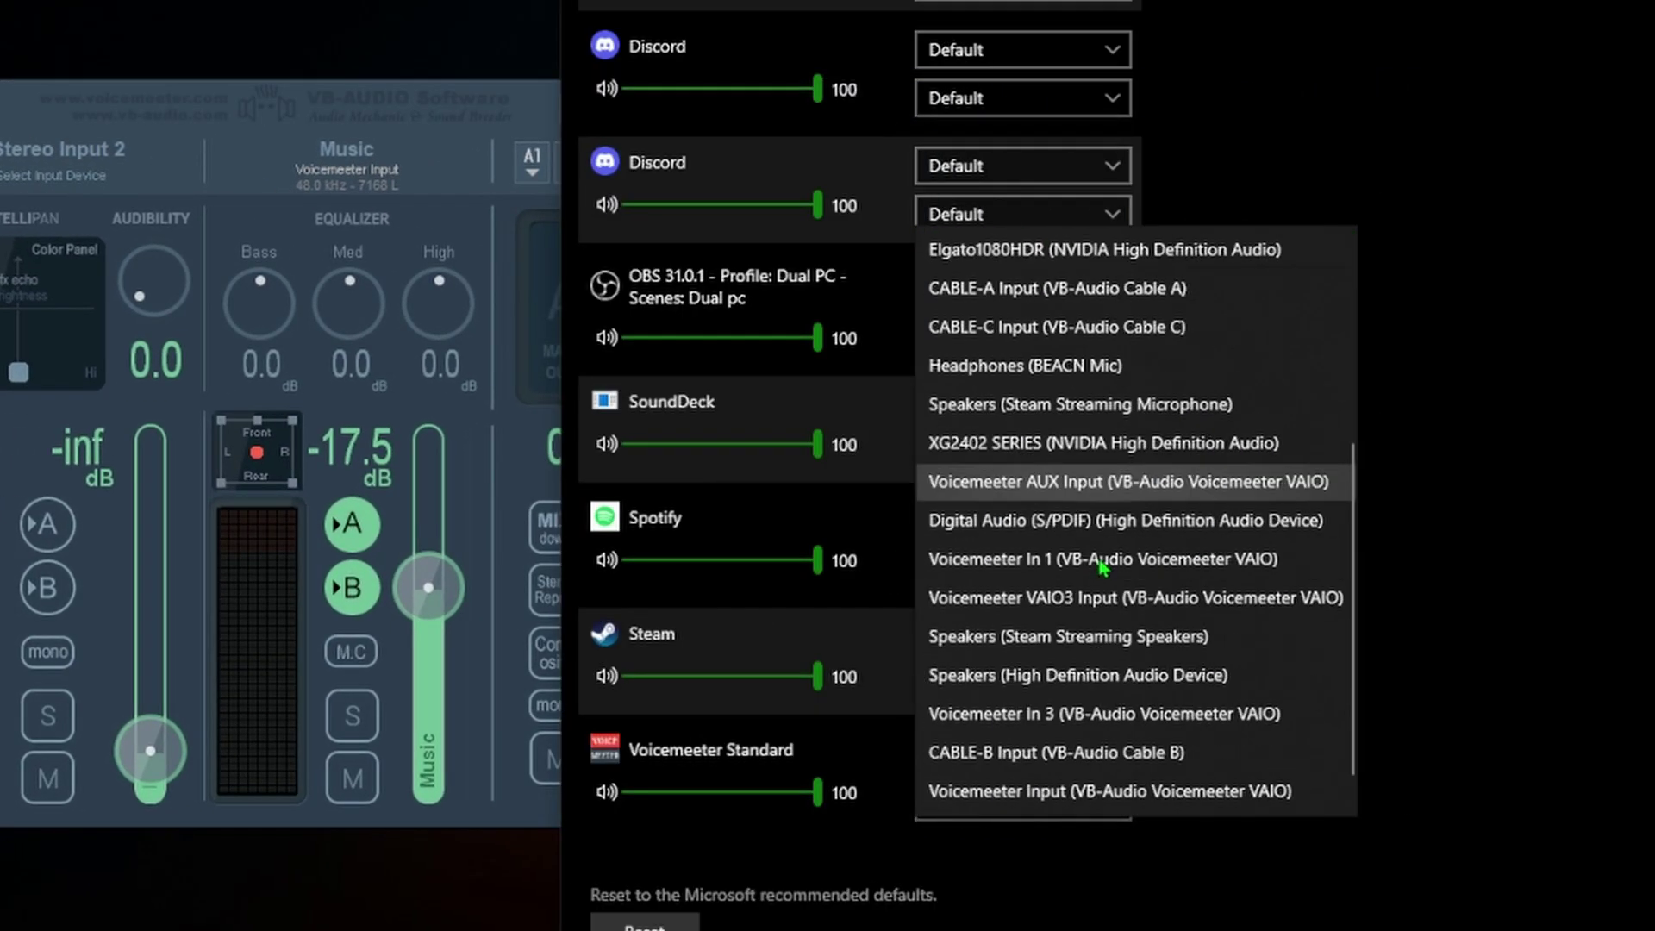
pyautogui.click(1606, 450)
pyautogui.click(1024, 529)
pyautogui.scroll(-4, 1112, 551)
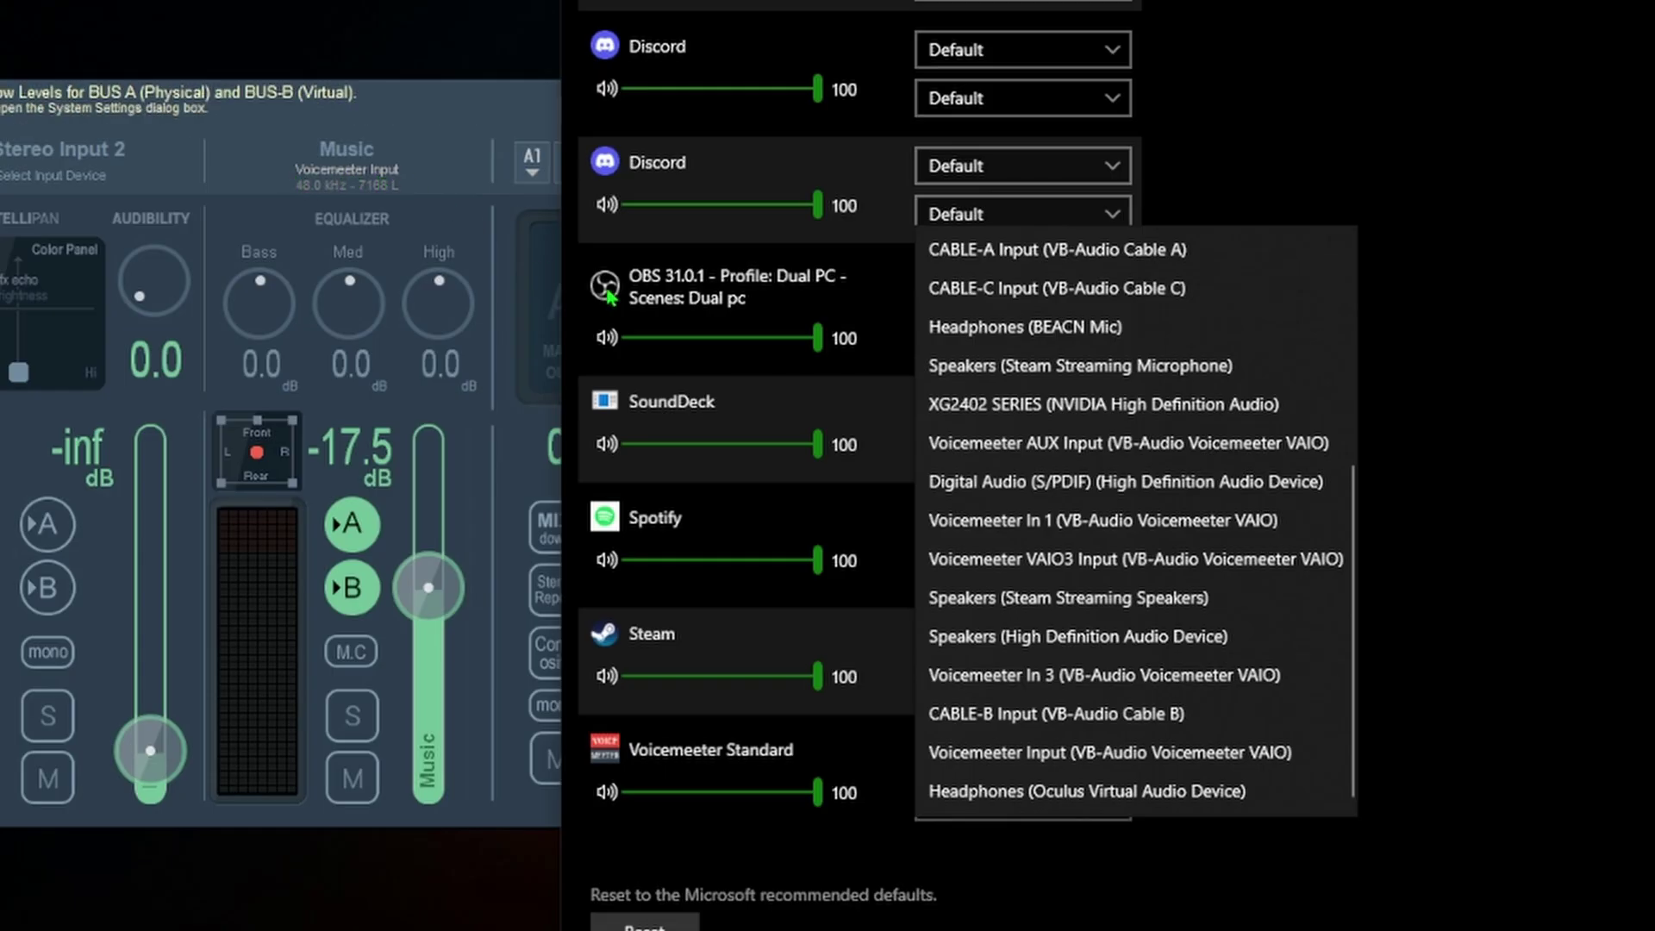
pyautogui.click(1002, 758)
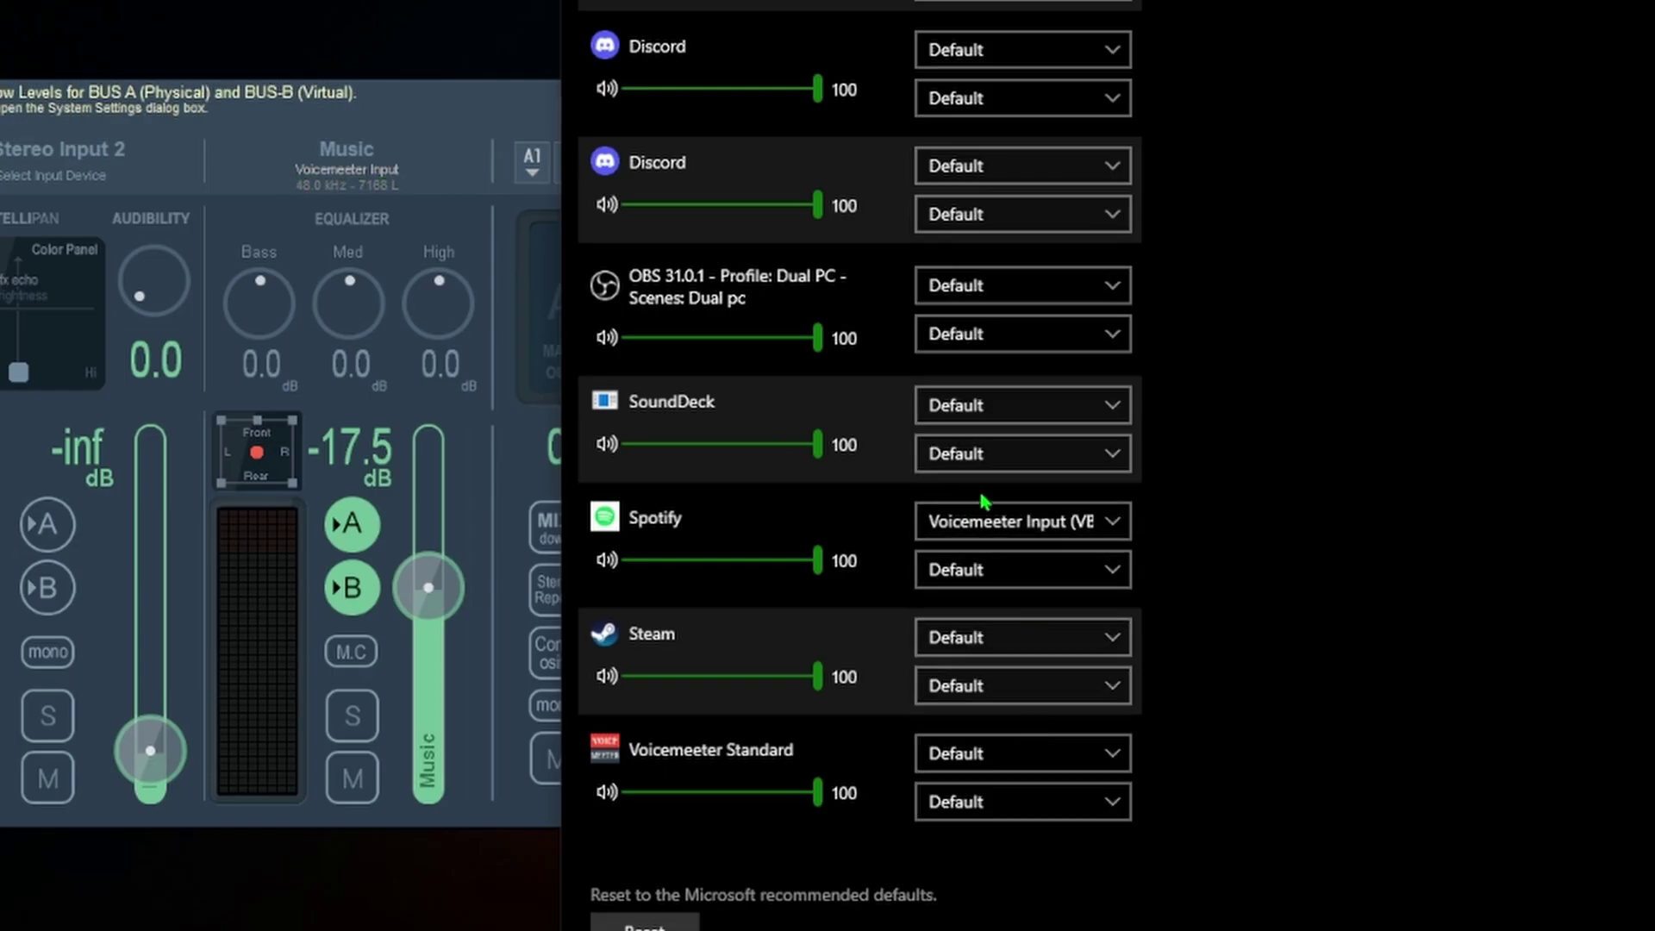
# Keep the Music strip's label and lower its fader to -30.1 dB
pyautogui.rightClick(371, 150)
pyautogui.click(393, 152)
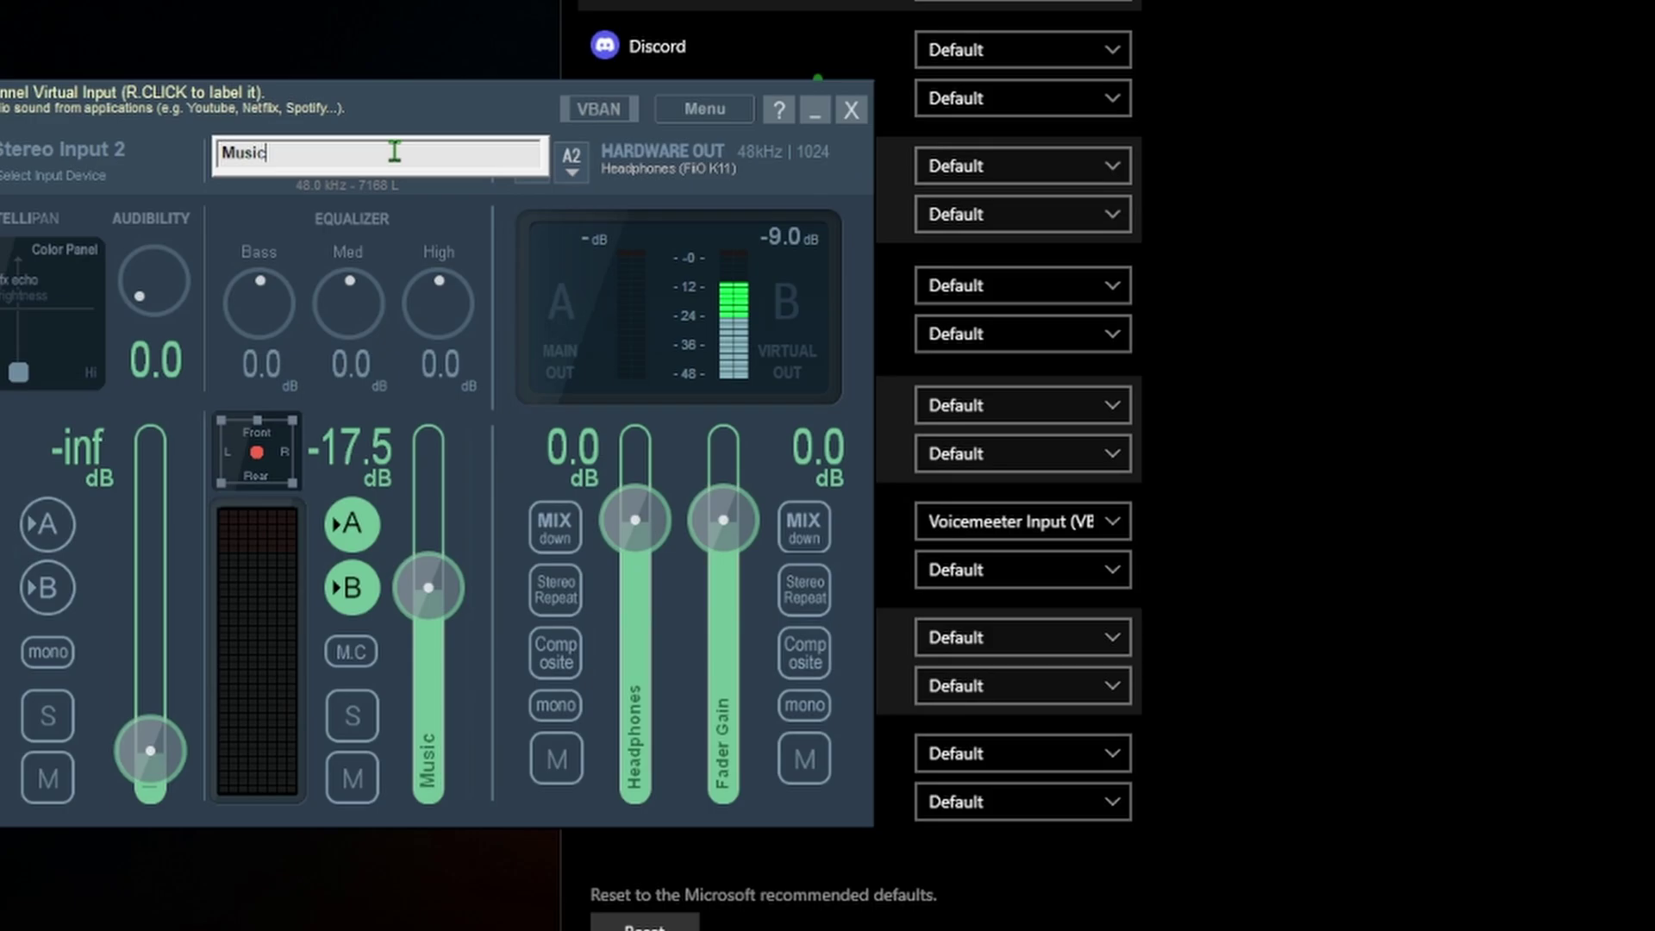
pyautogui.press('Return')
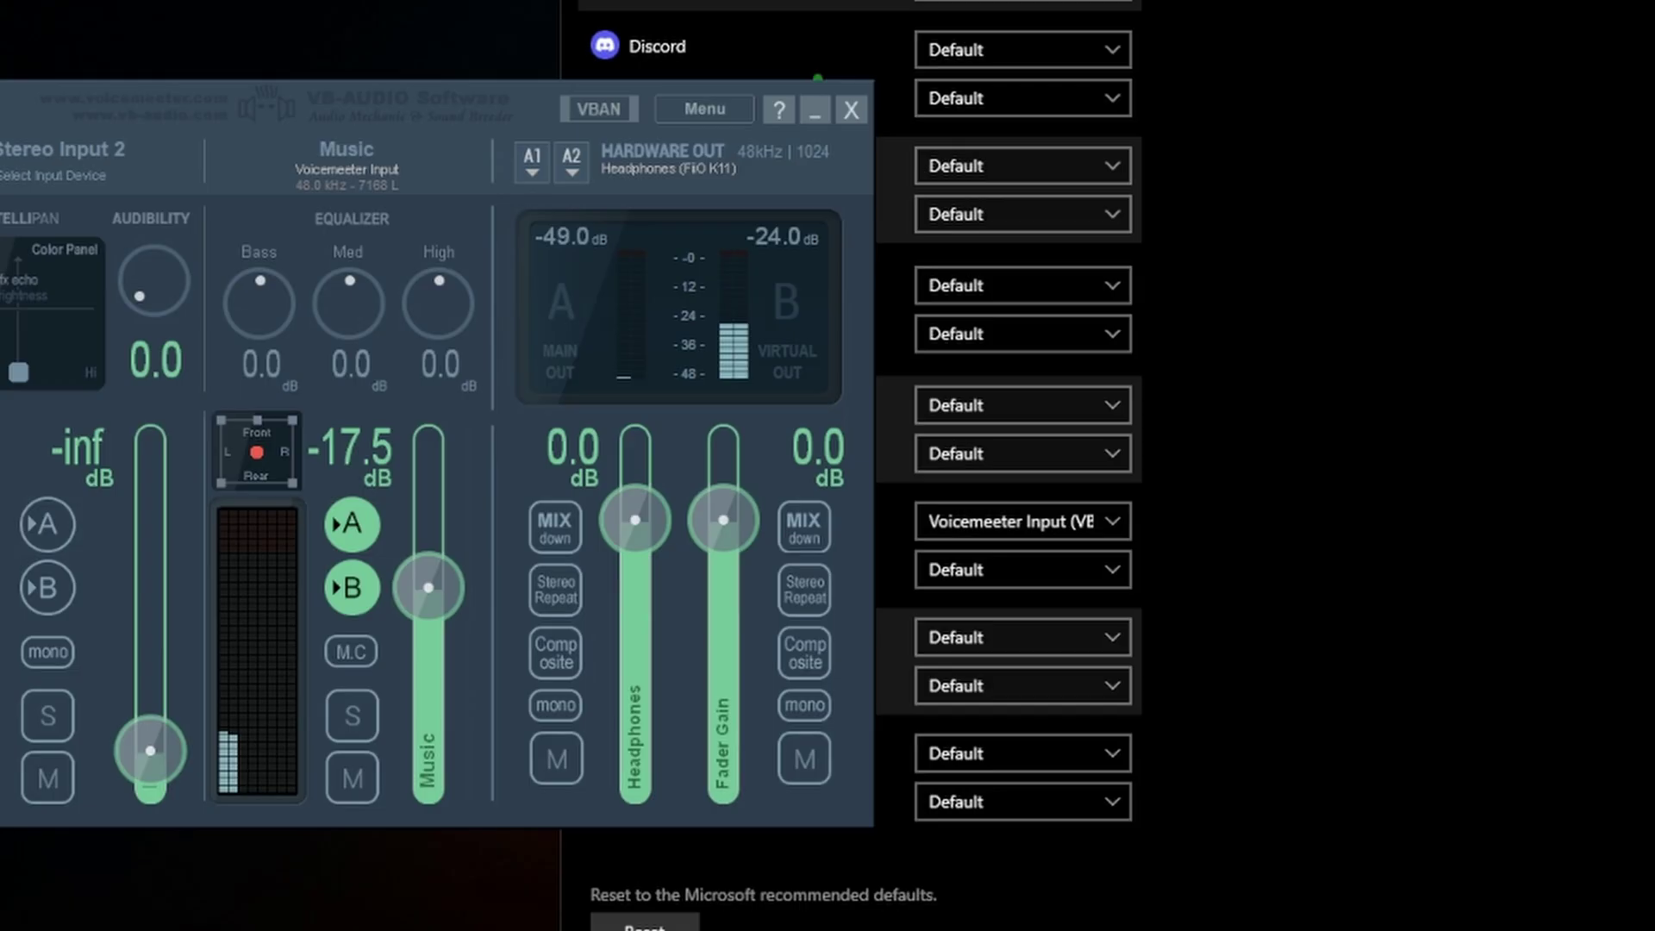
pyautogui.moveTo(428, 588); pyautogui.dragTo(427, 635)
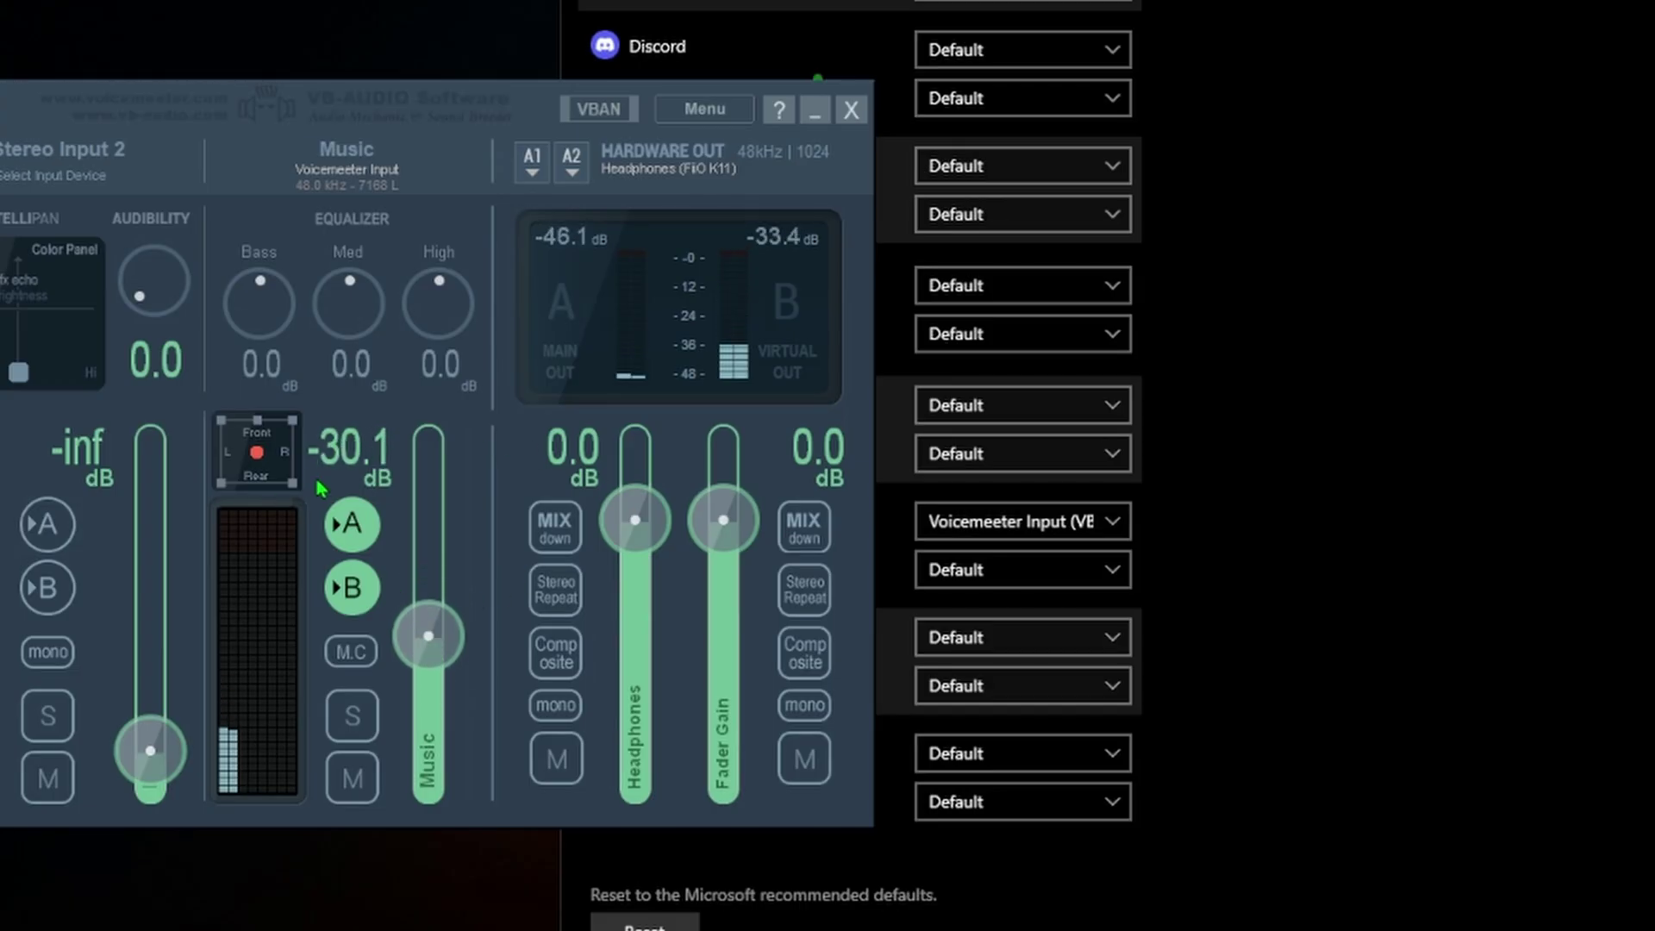
# Route Music to buses A and B, raise it to -21.0 dB, and bring OBS alongside
pyautogui.click(349, 525)
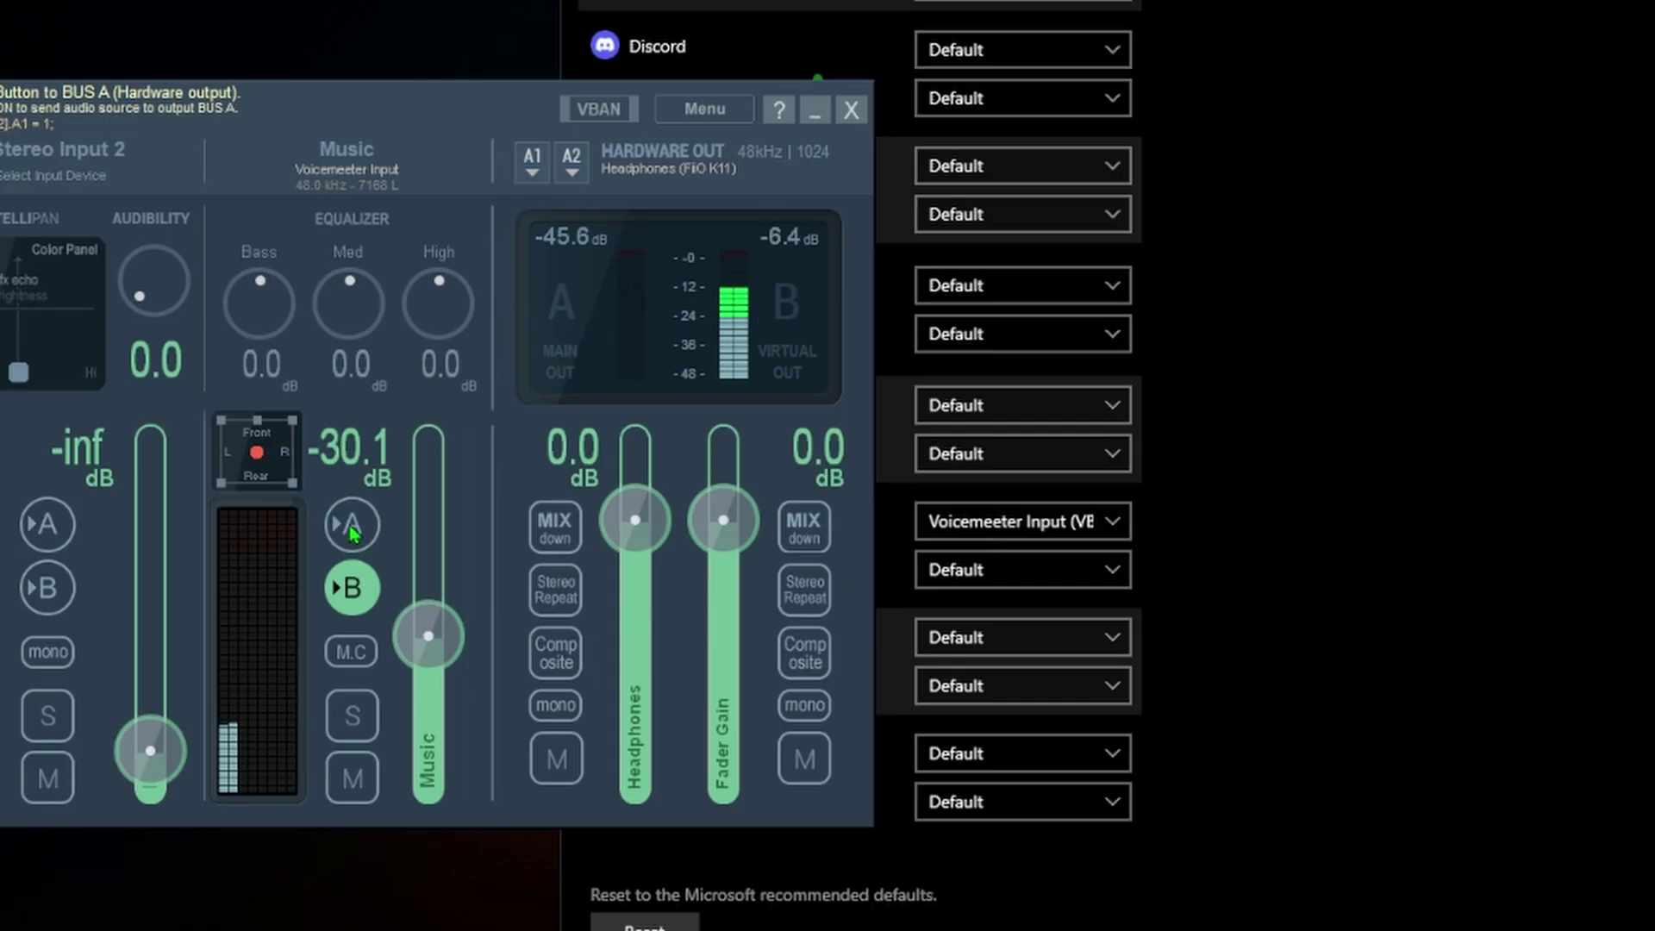
pyautogui.click(363, 590)
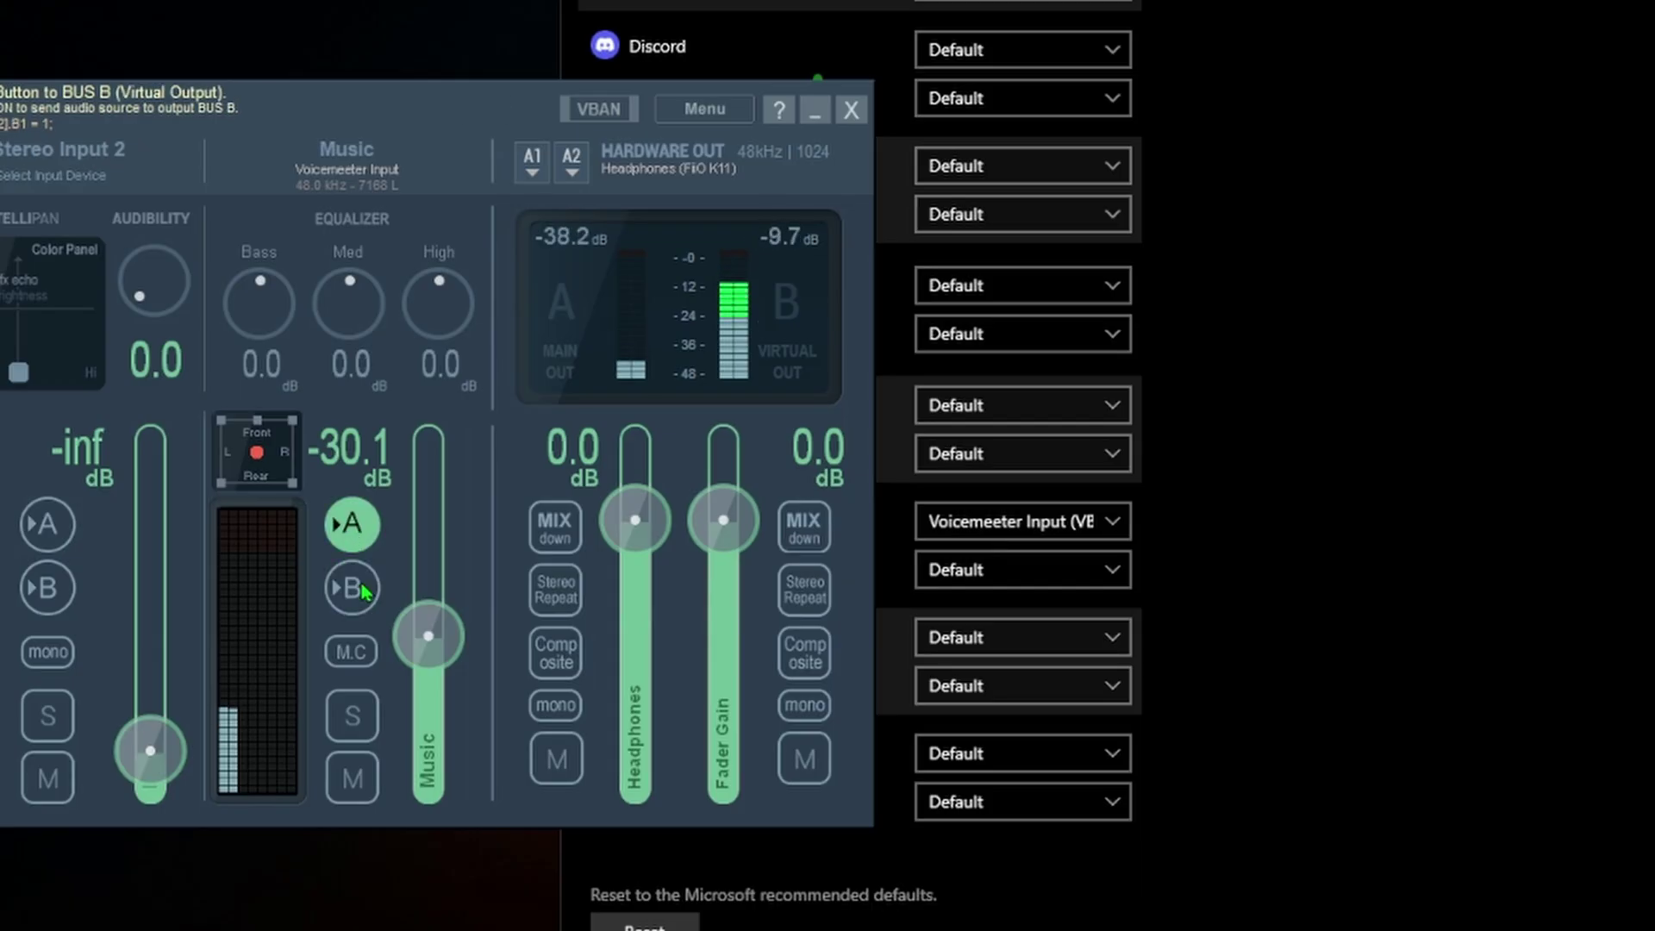
pyautogui.click(363, 590)
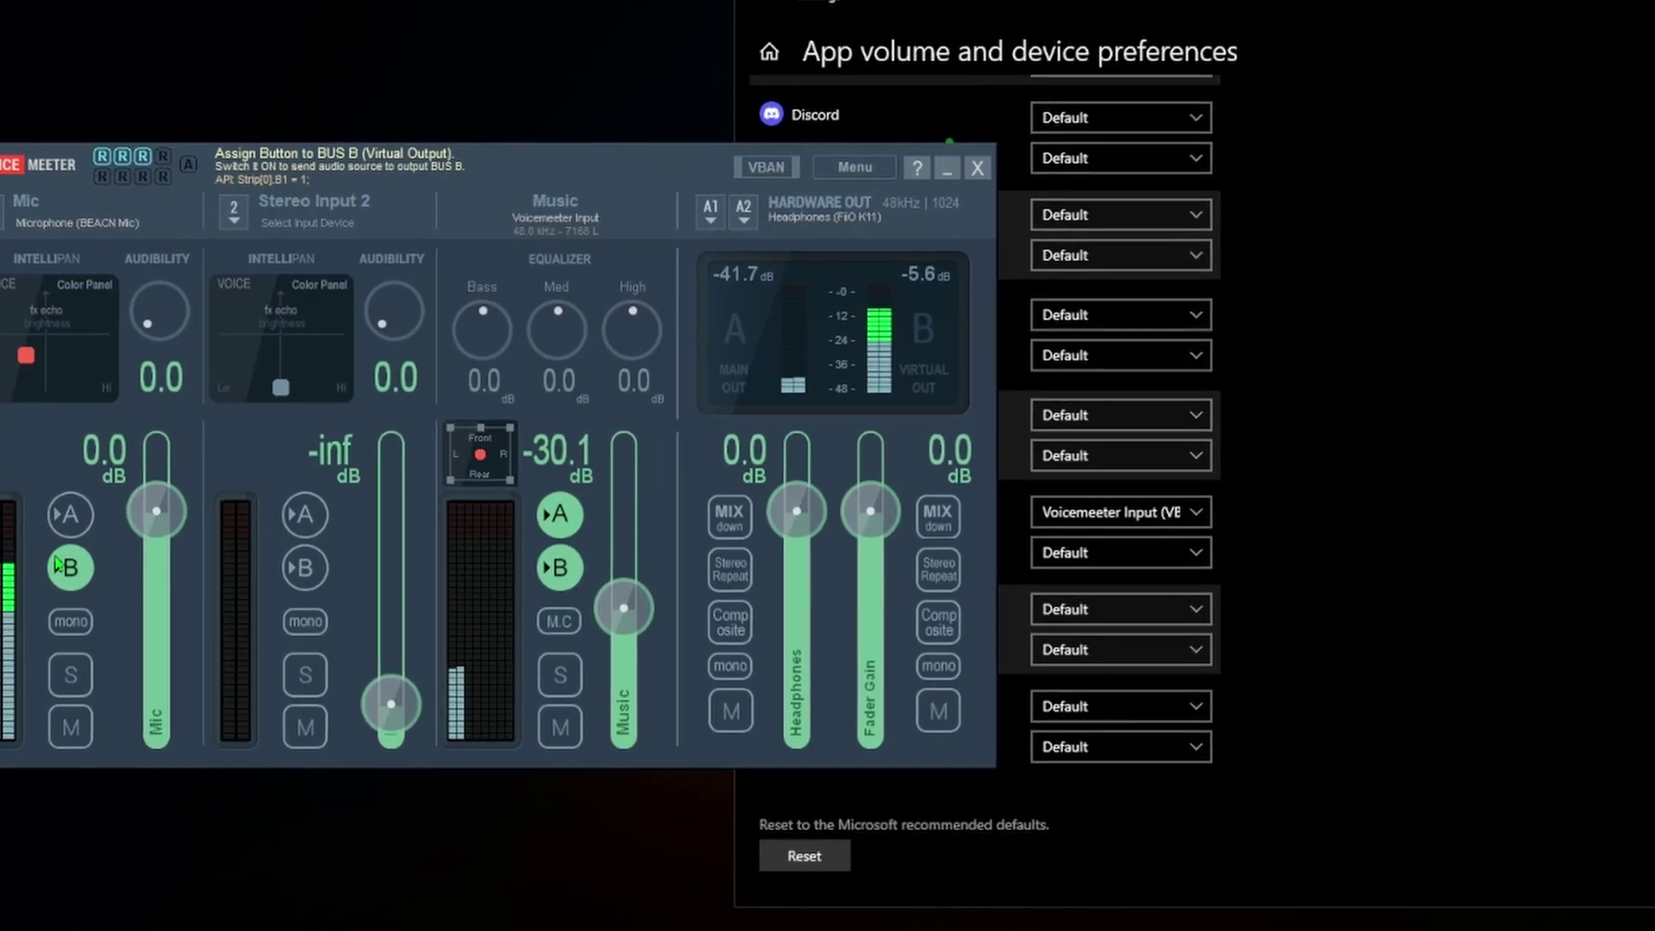
pyautogui.moveTo(618, 610); pyautogui.dragTo(615, 579)
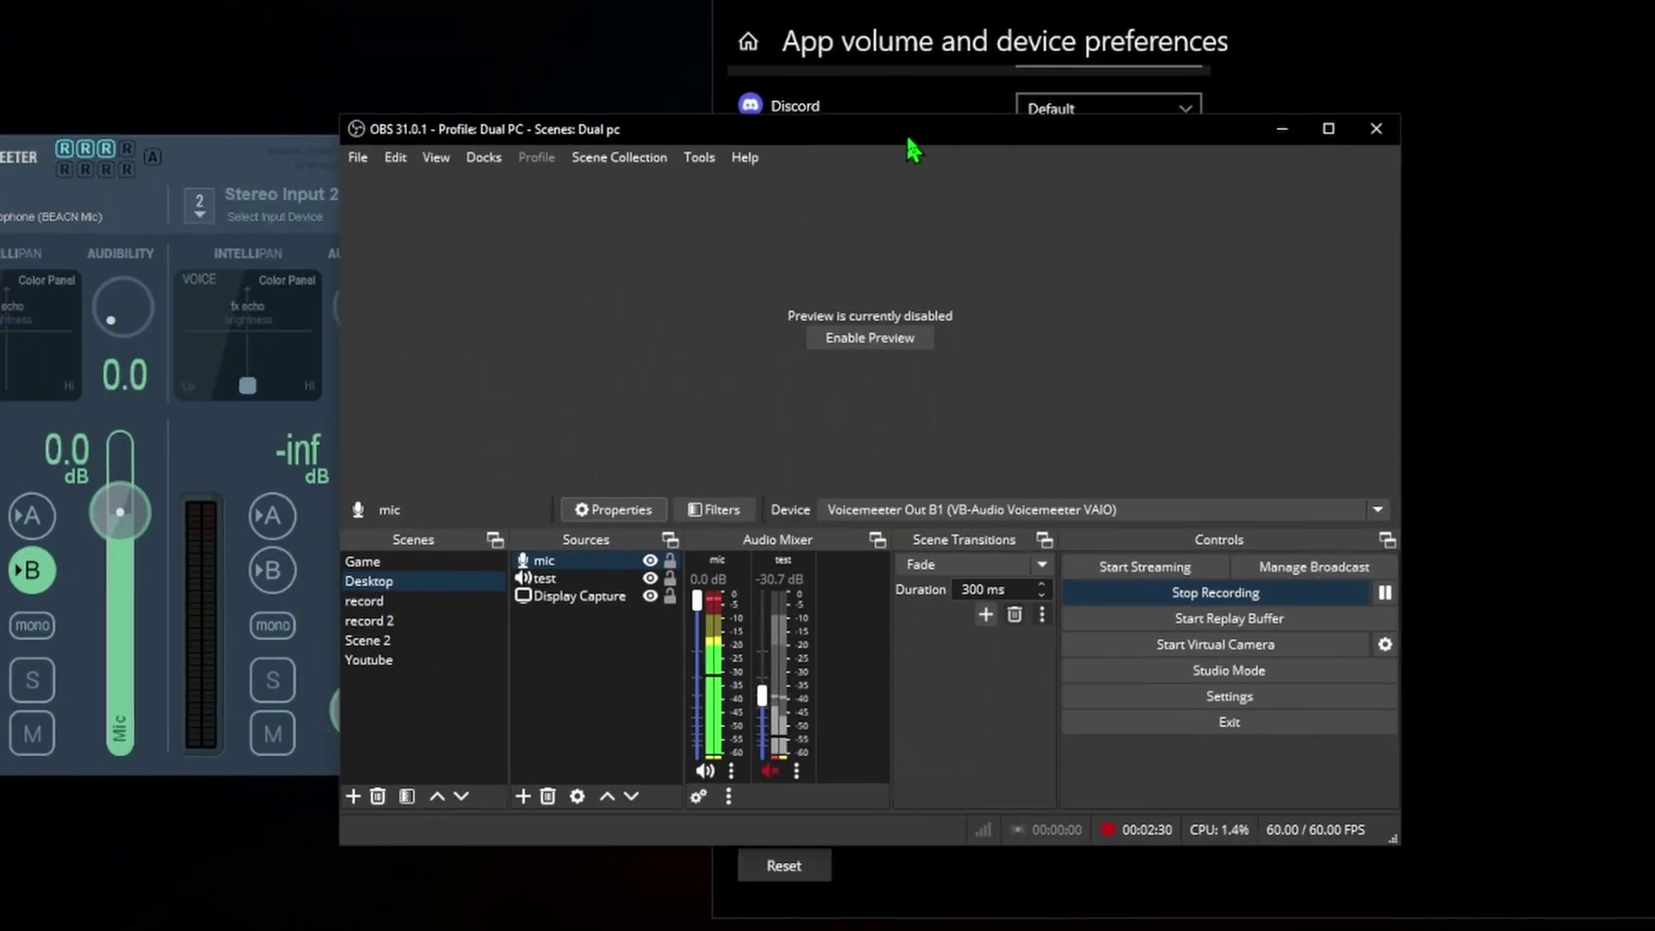
pyautogui.moveTo(908, 148); pyautogui.dragTo(1533, 73)
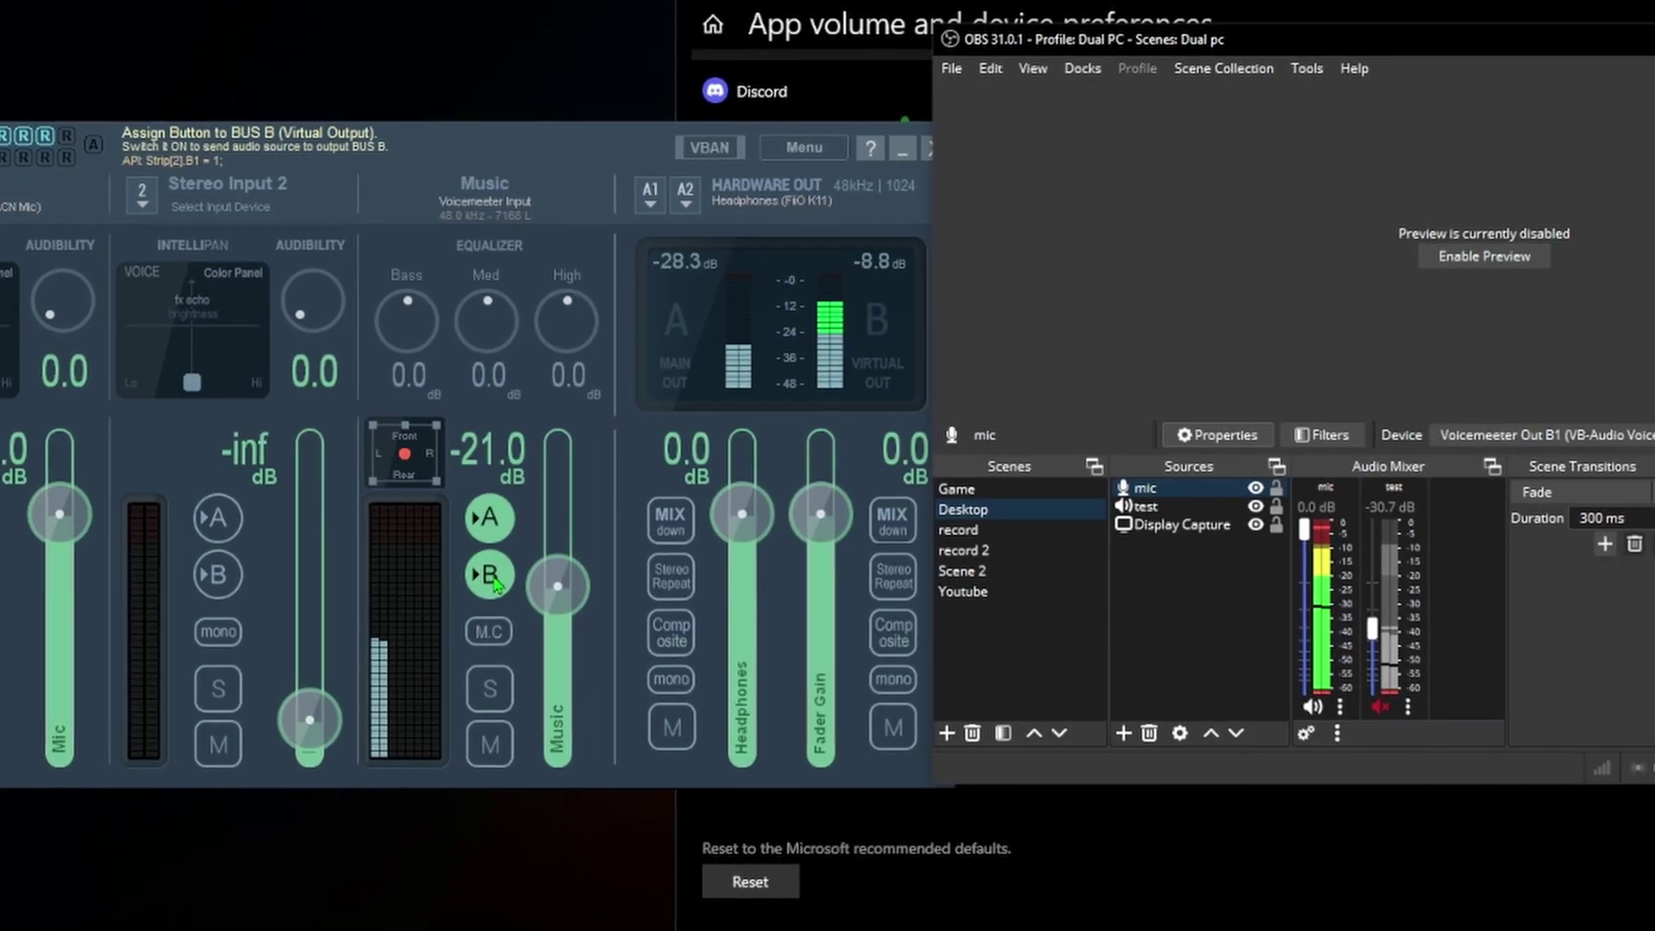
# Lower Voicemeeter's Music fader to -34.4 dB while OBS's B1 mic source registers it
pyautogui.moveTo(552, 586); pyautogui.dragTo(545, 656)
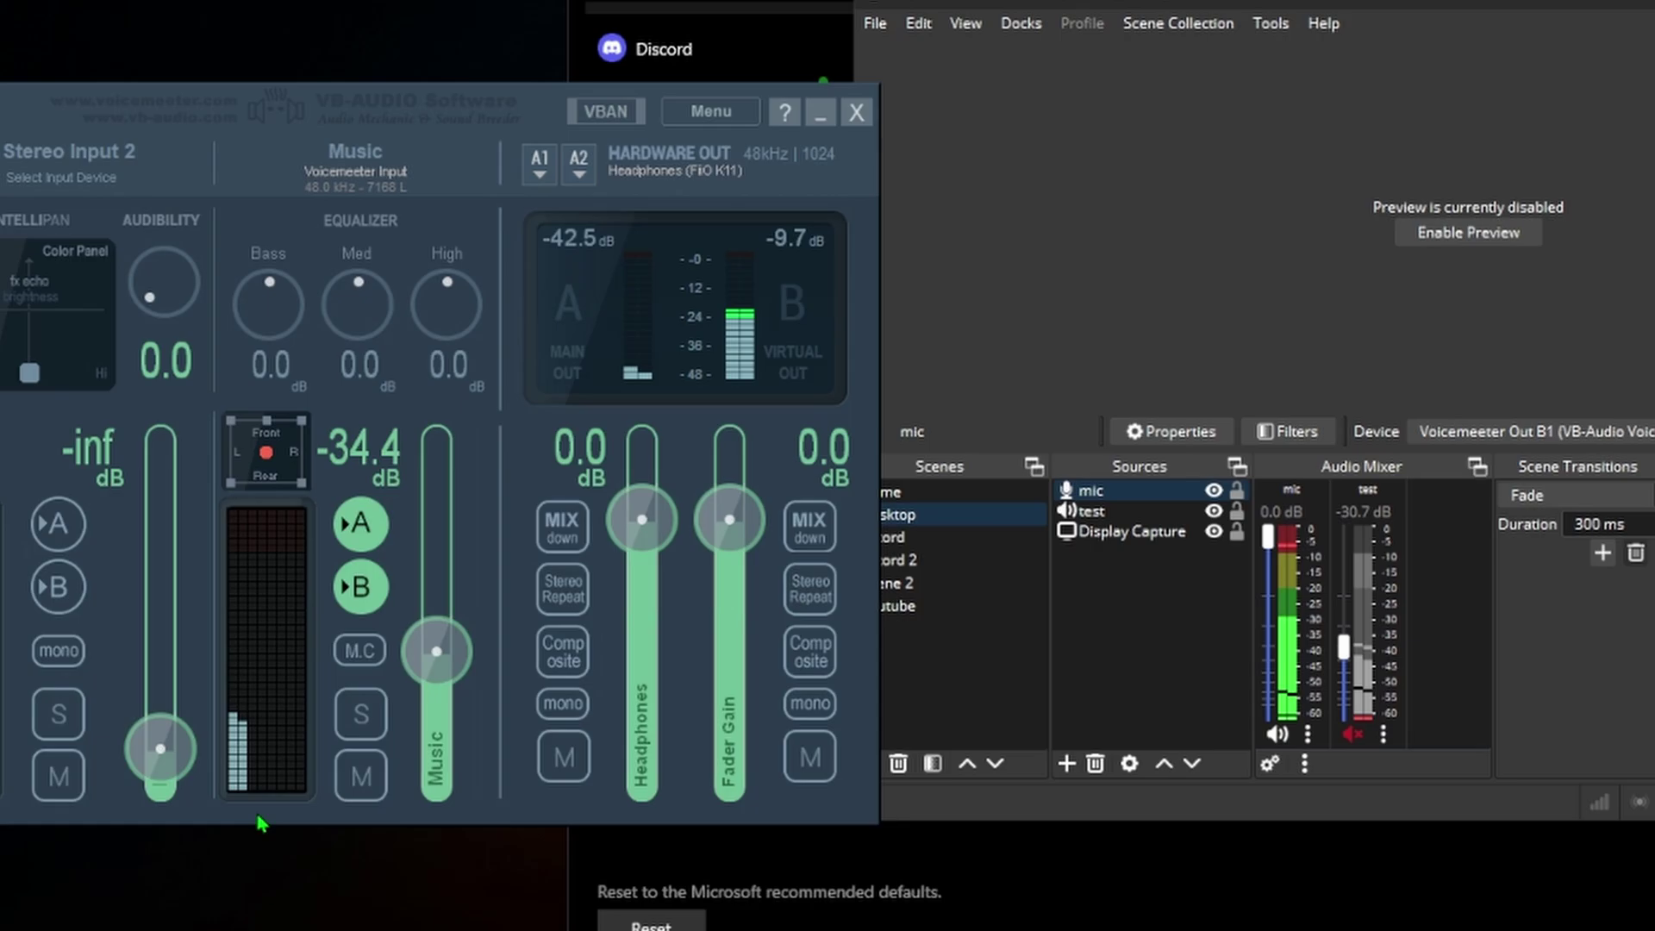
# Open the Sound control panel via a 'change sys' search and place it beside the mixer
pyautogui.press('super')
pyautogui.write('ch')
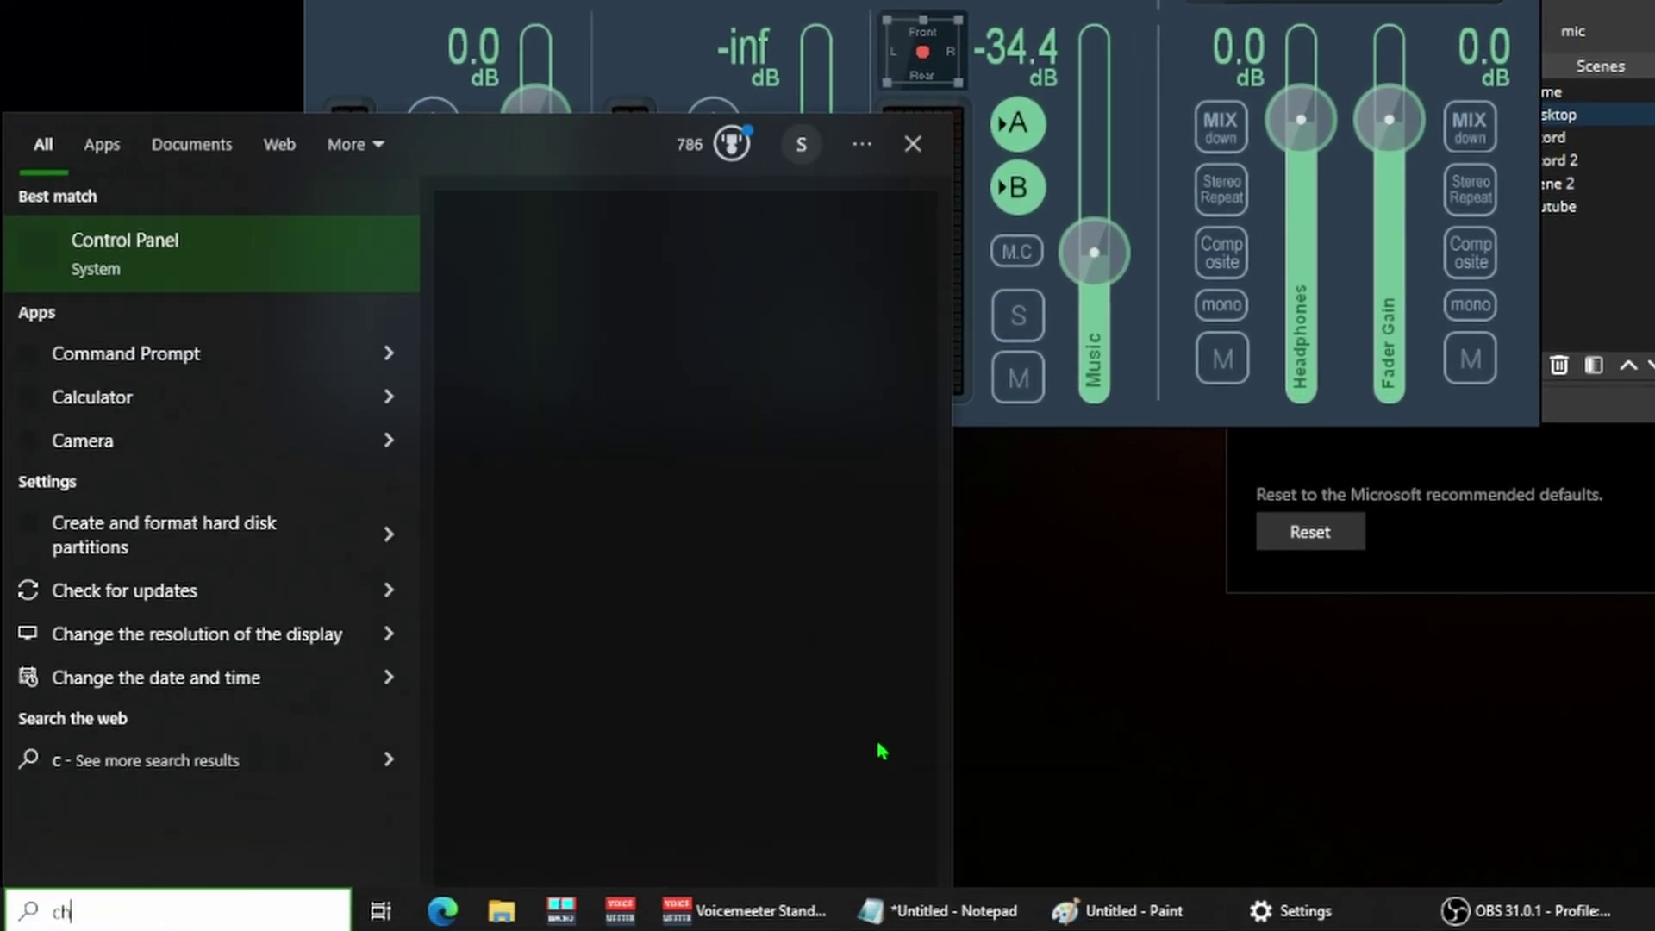
pyautogui.write('ange sys')
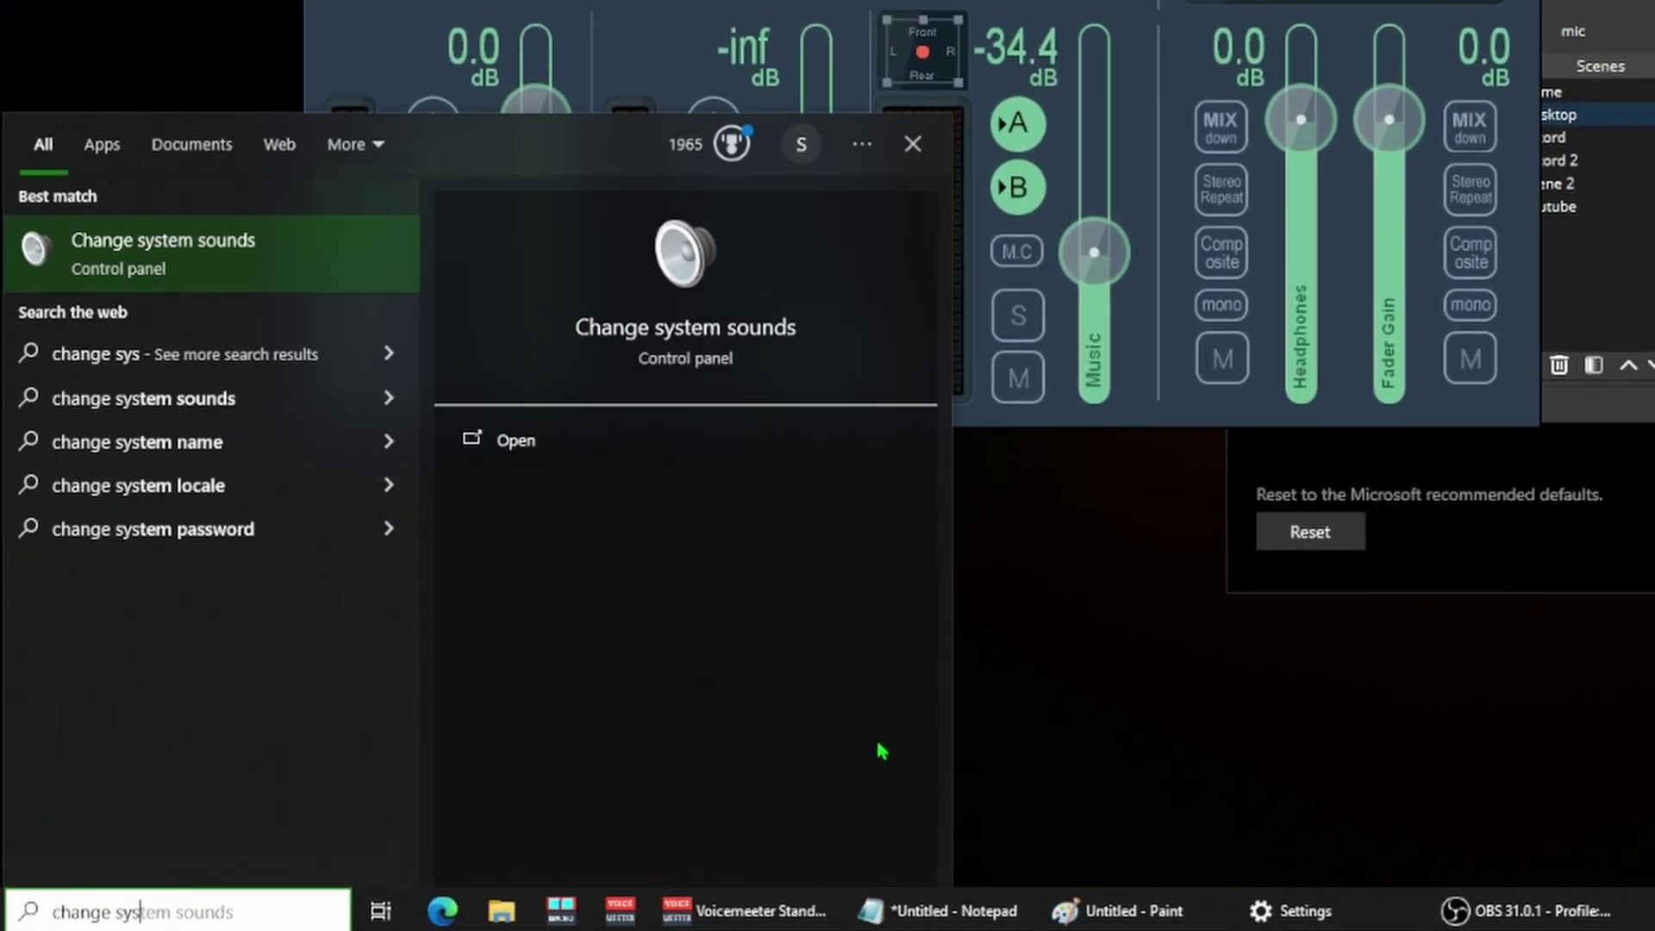
pyautogui.click(224, 250)
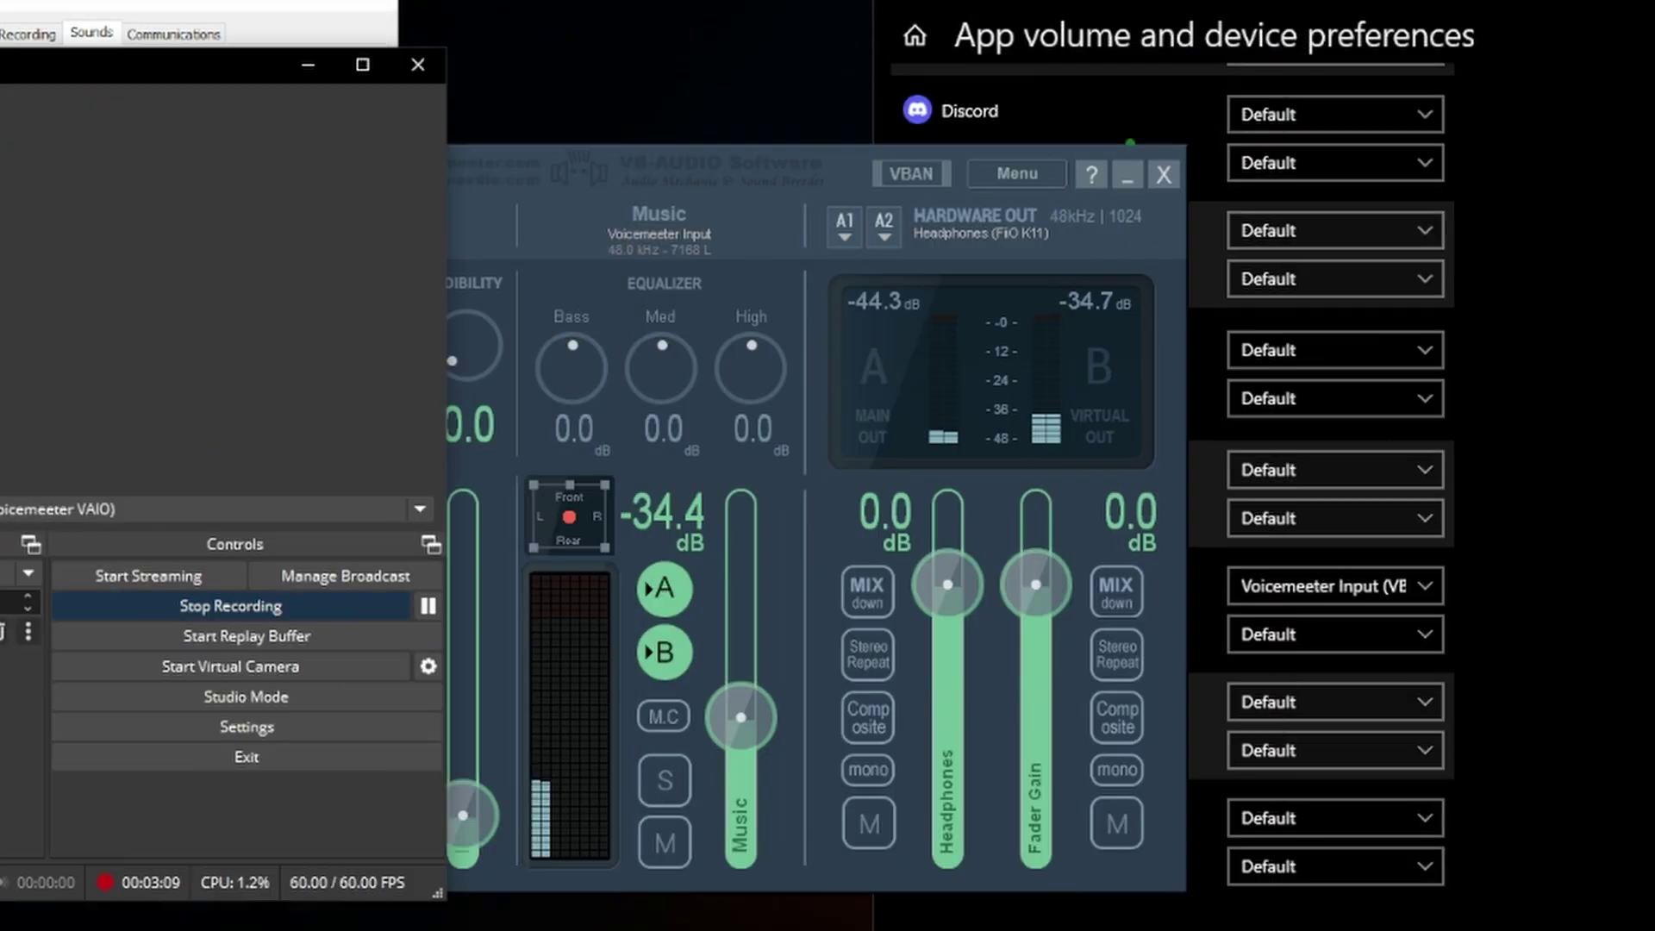
pyautogui.moveTo(223, 39); pyautogui.dragTo(905, 416)
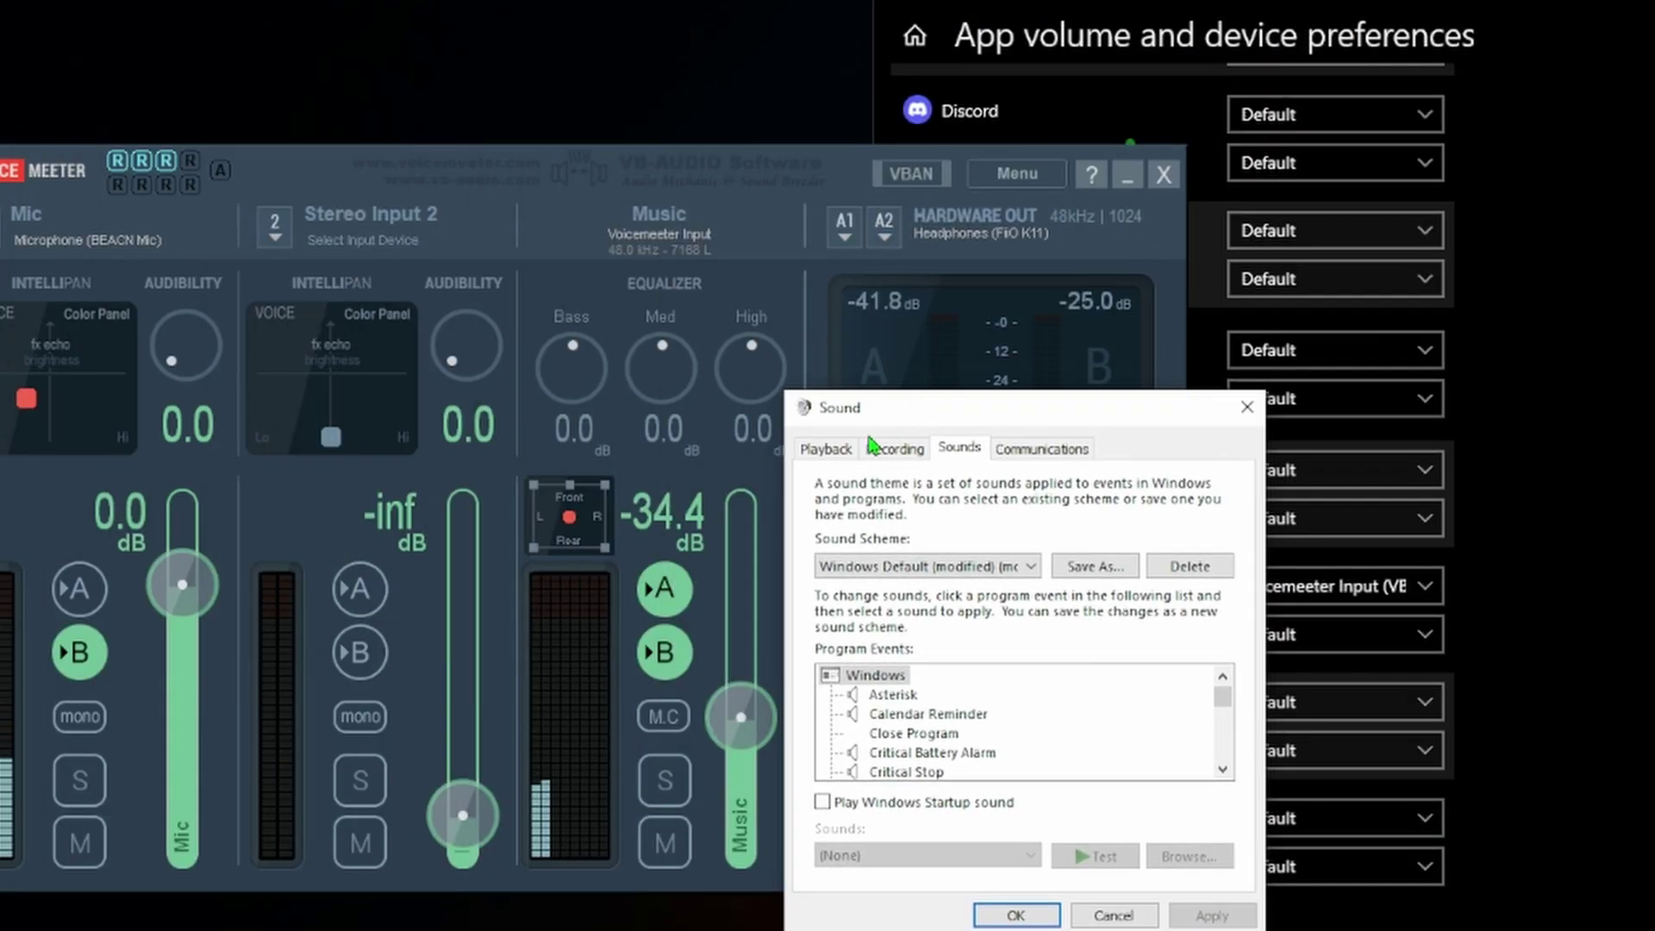
# Review the playback and recording device lists in the Sound dialog
pyautogui.click(826, 449)
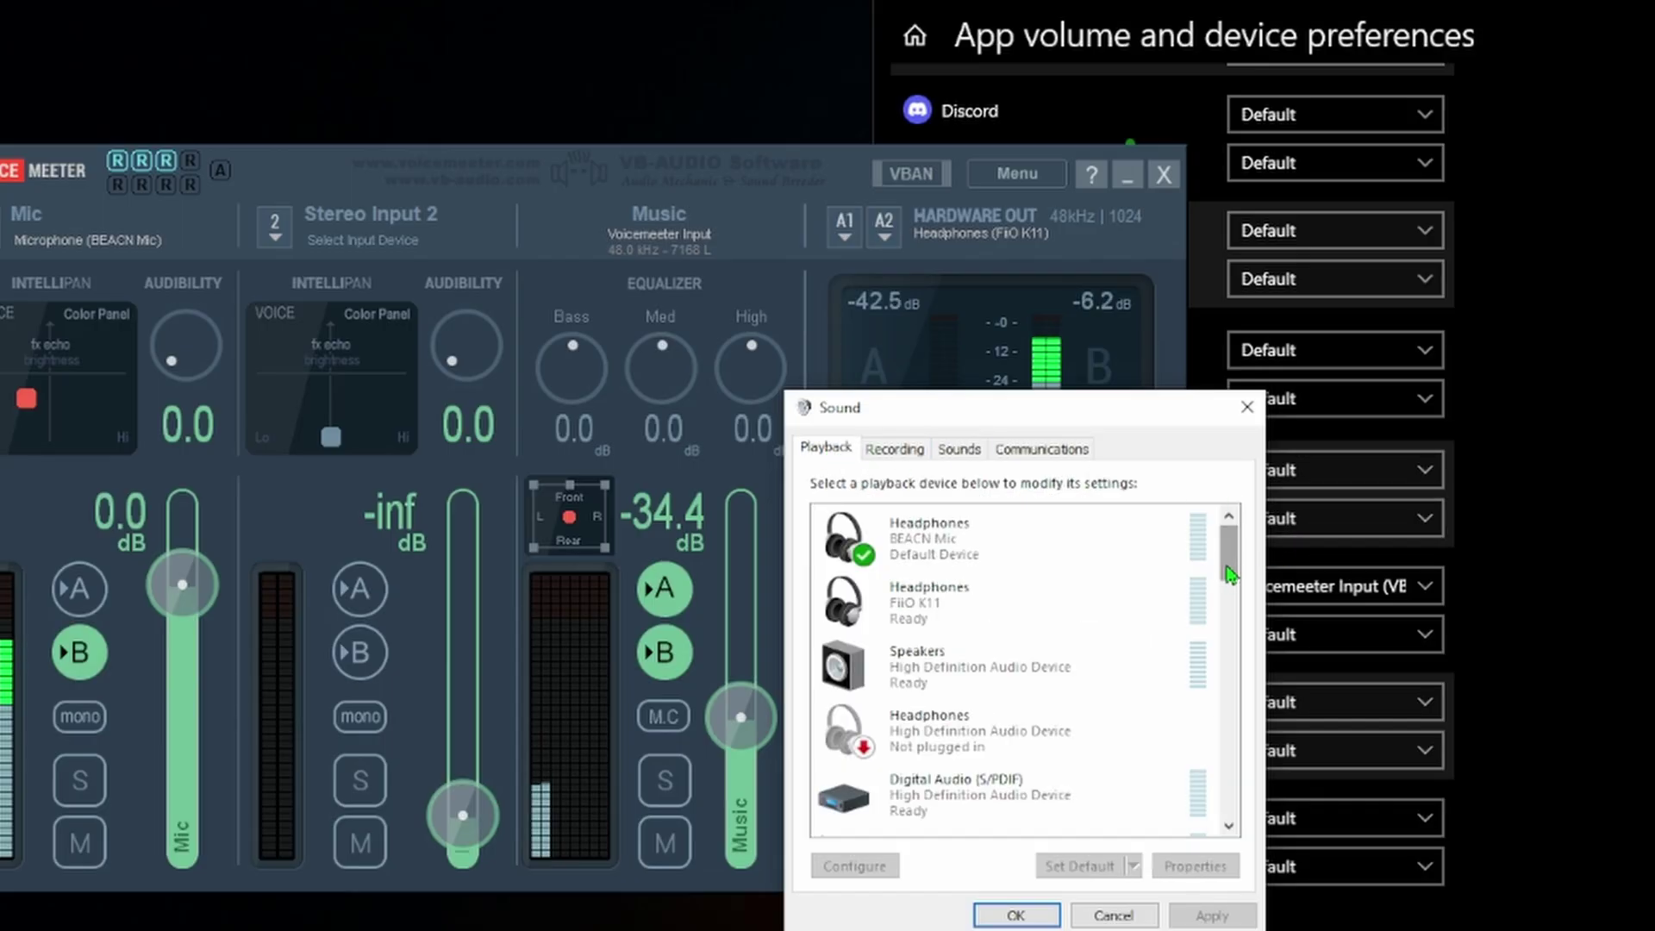
pyautogui.moveTo(1238, 565); pyautogui.dragTo(1209, 759)
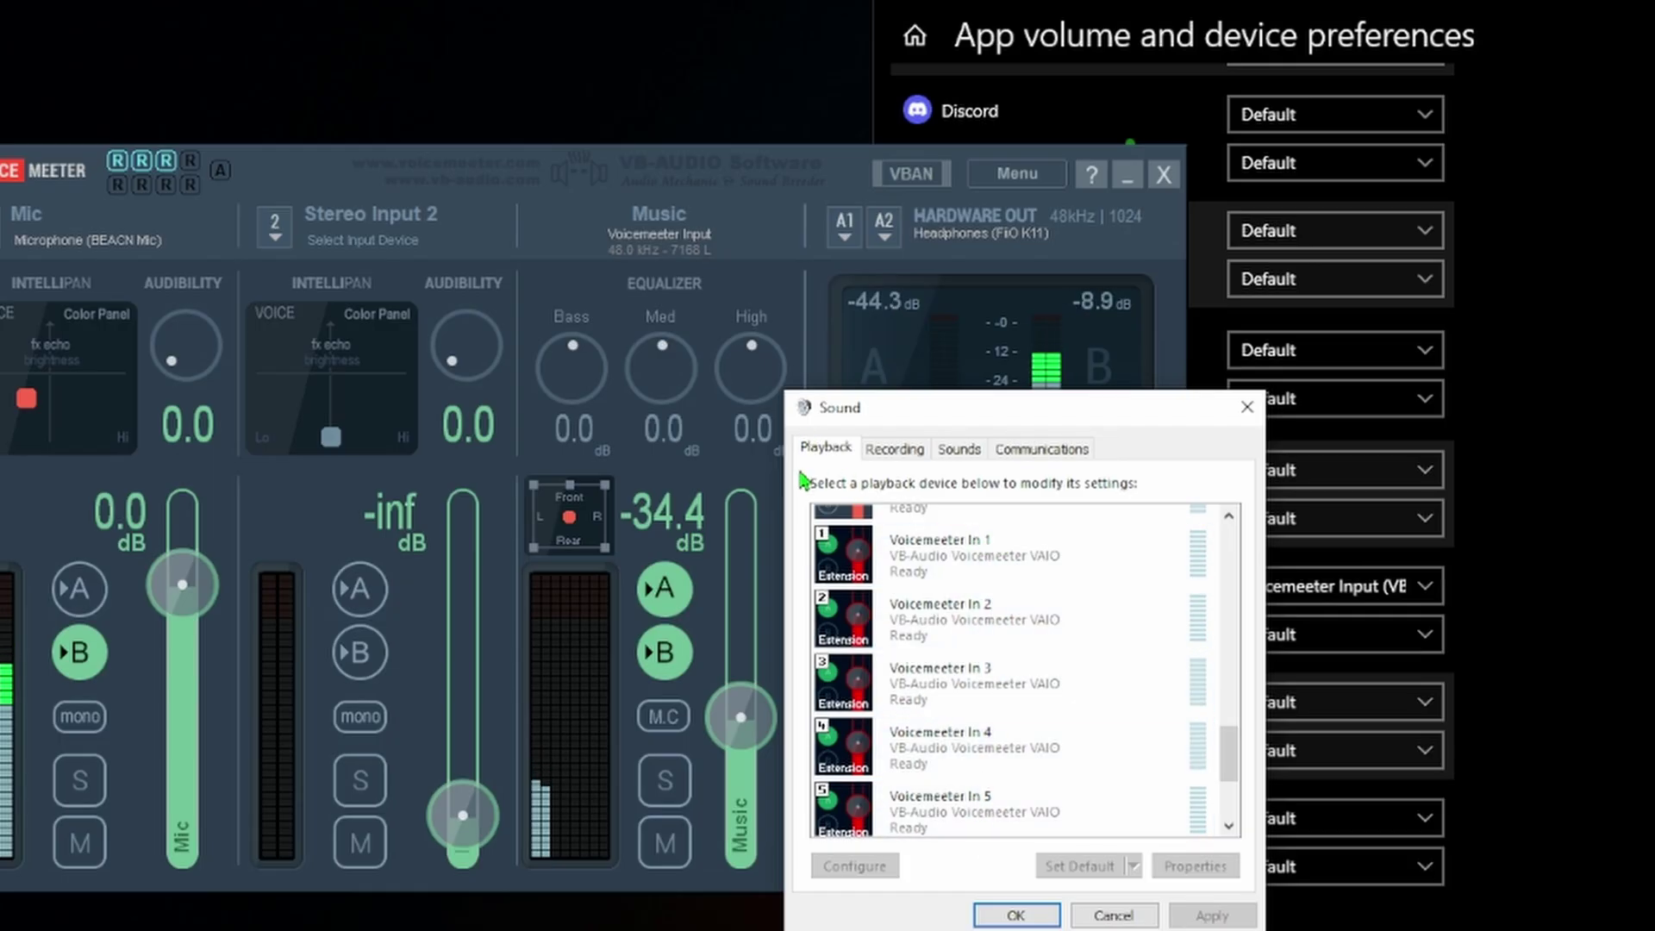
pyautogui.click(895, 449)
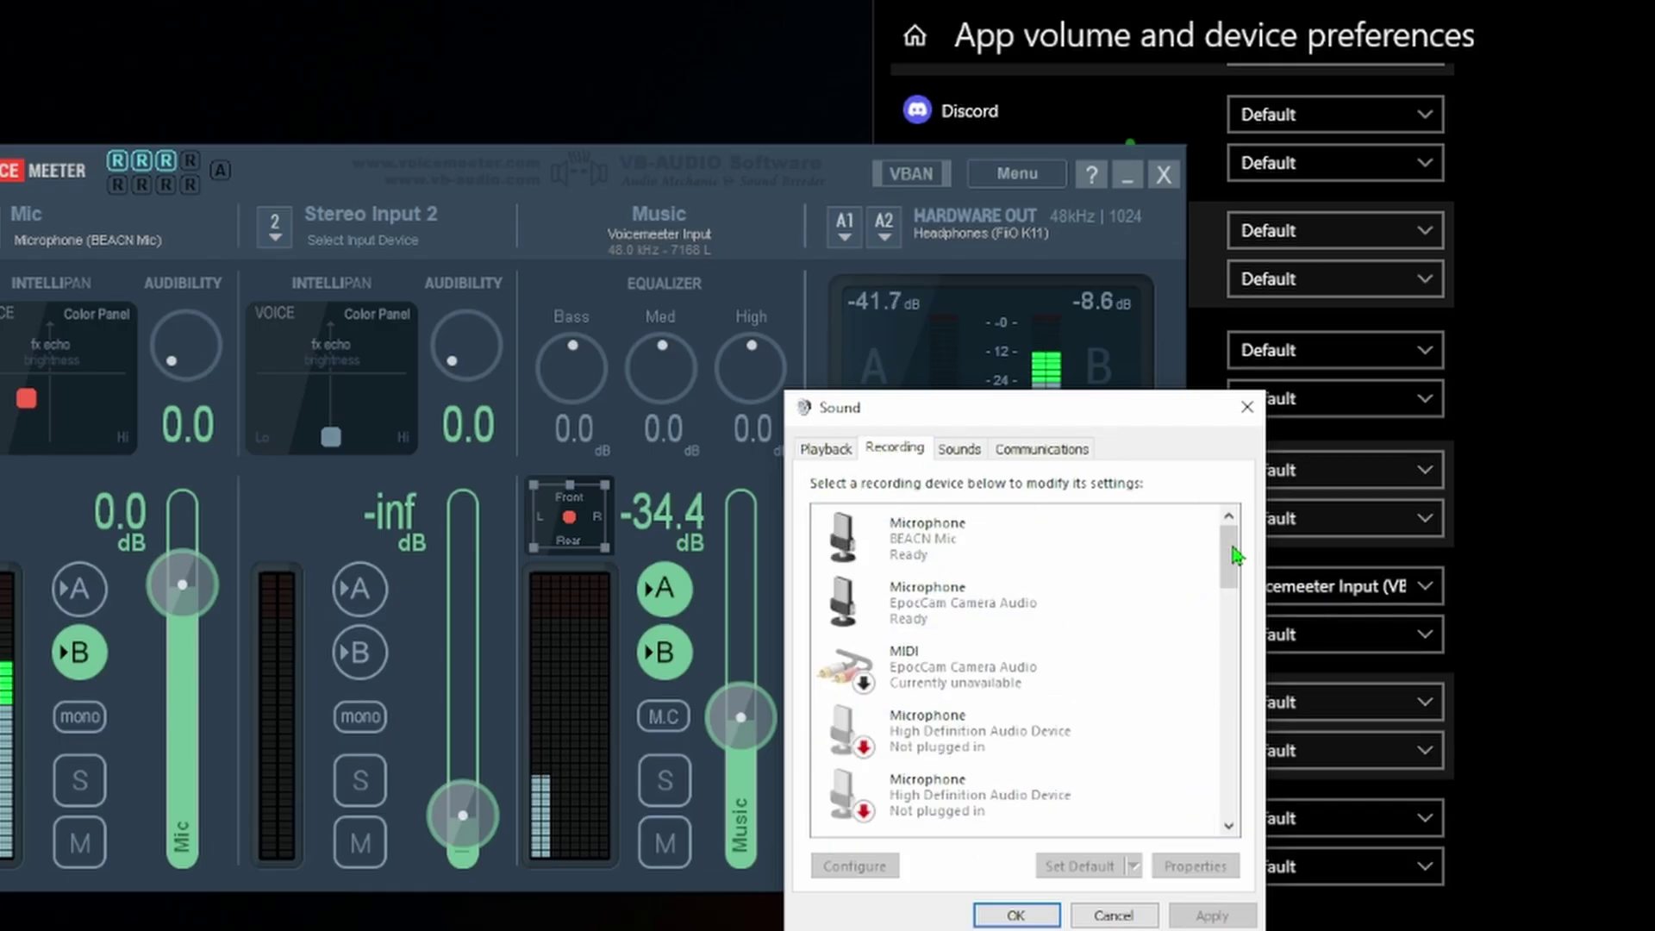
pyautogui.scroll(-8, 1205, 762)
pyautogui.scroll(-2, 1205, 761)
pyautogui.scroll(6, 1205, 762)
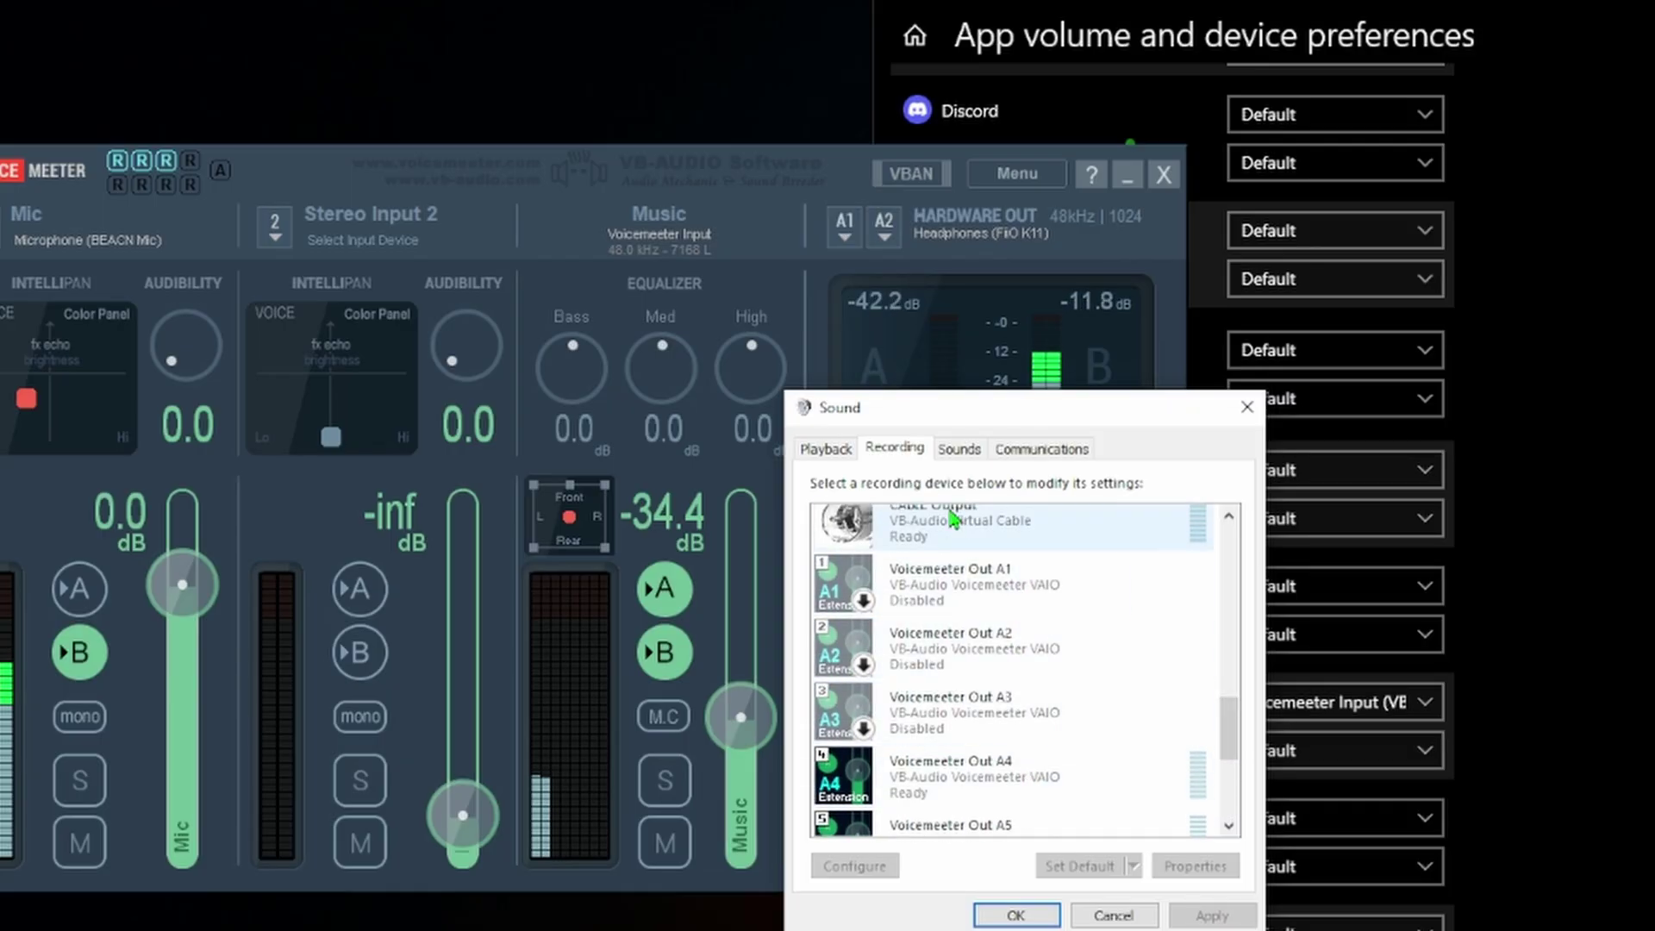
# Select Headphones (BEACN Mic) on the Playback list, then close the Sound dialog
pyautogui.click(828, 456)
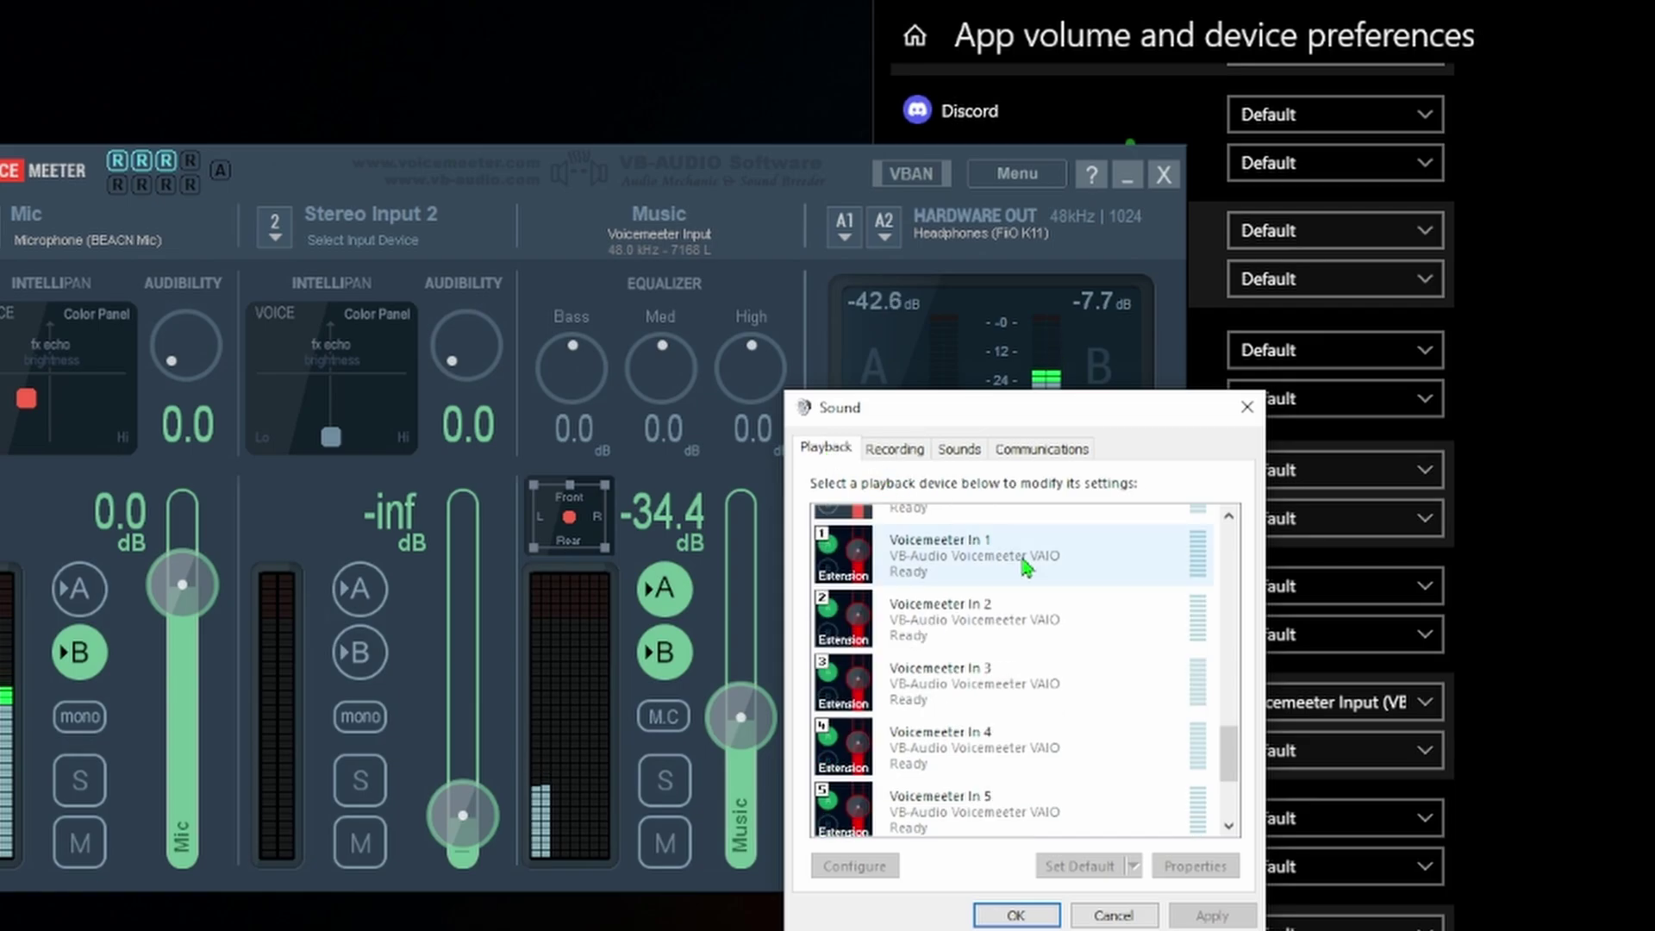
pyautogui.scroll(1, 1232, 741)
pyautogui.moveTo(1232, 742); pyautogui.dragTo(1247, 552)
pyautogui.click(1050, 565)
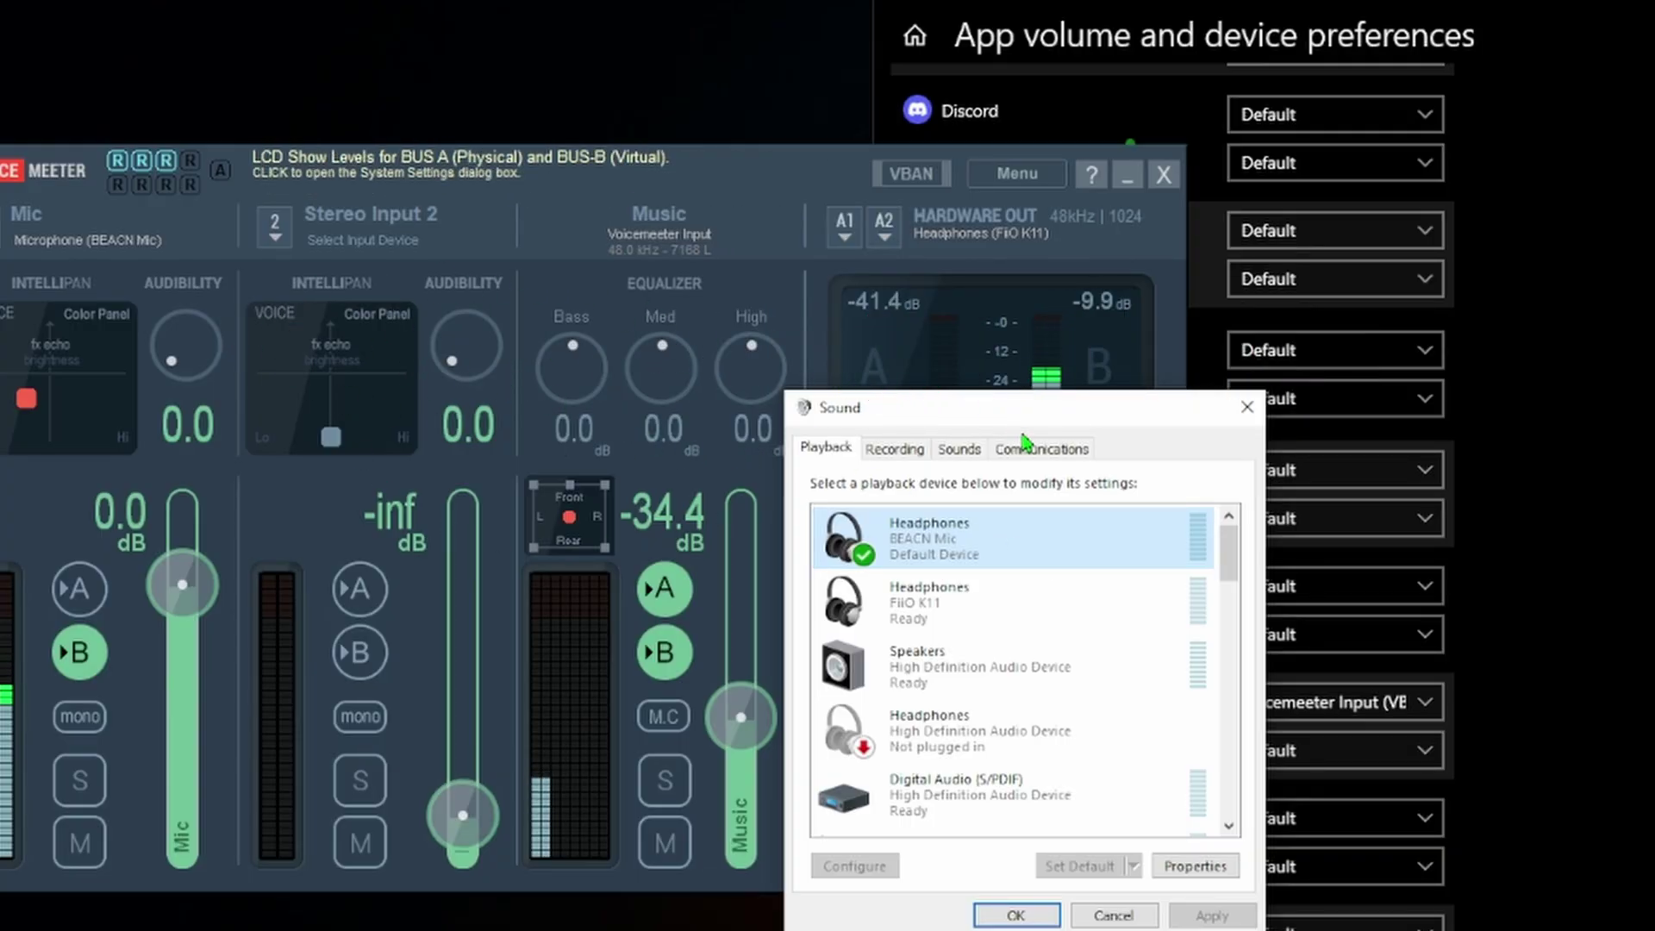
pyautogui.click(1247, 408)
# Move the Voicemeeter mixer window up and left beside the app volume settings
pyautogui.moveTo(783, 174); pyautogui.dragTo(477, 109)
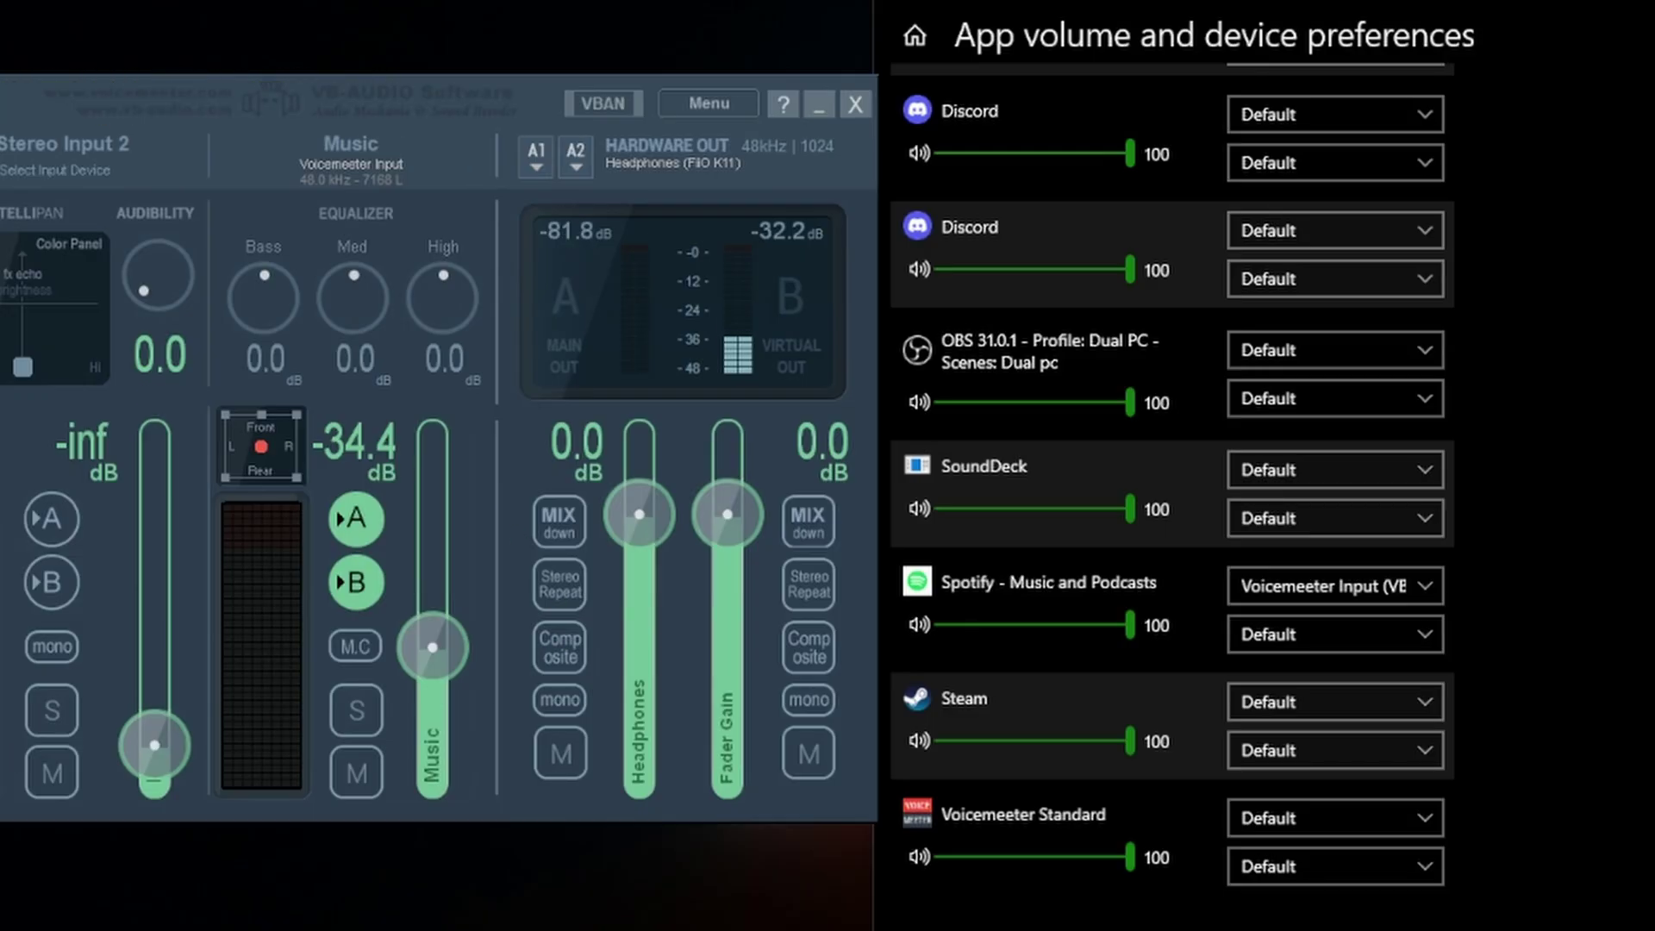